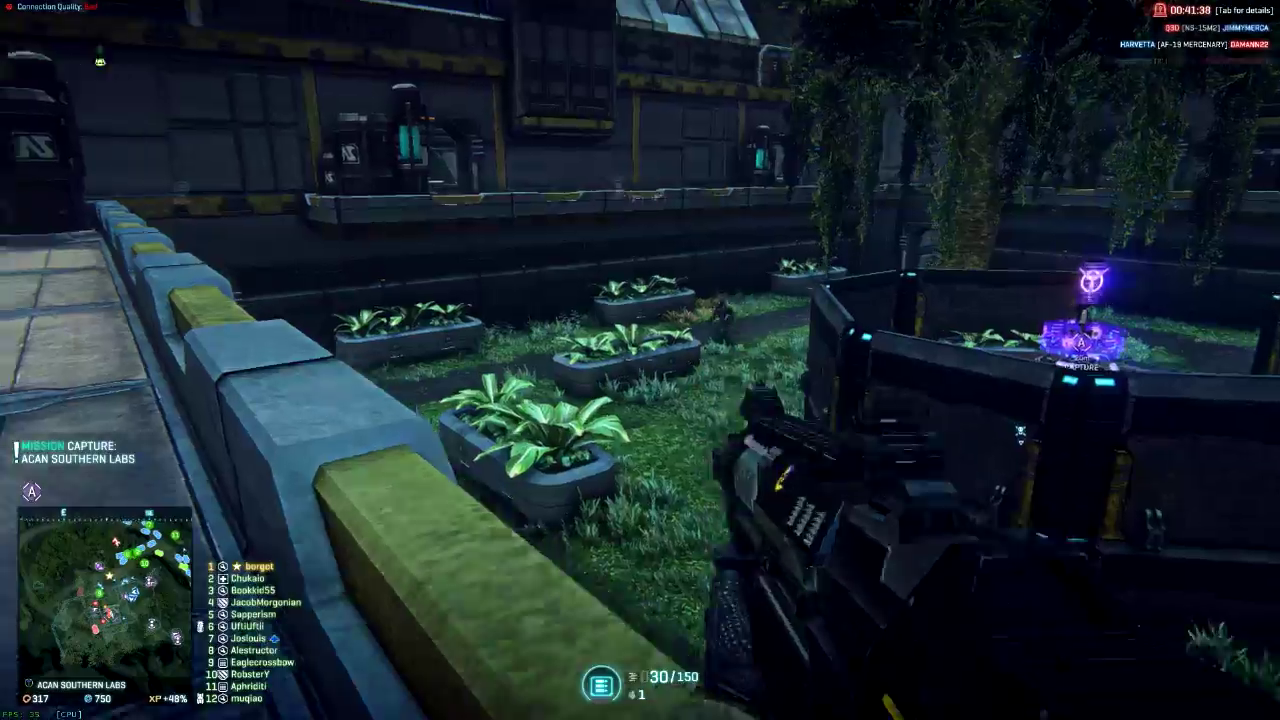
{"action": "right_click", "coordinate": [640, 360]}
{"action": "left_click", "coordinate": [640, 360]}
{"action": "left_click", "coordinate": [640, 360]}
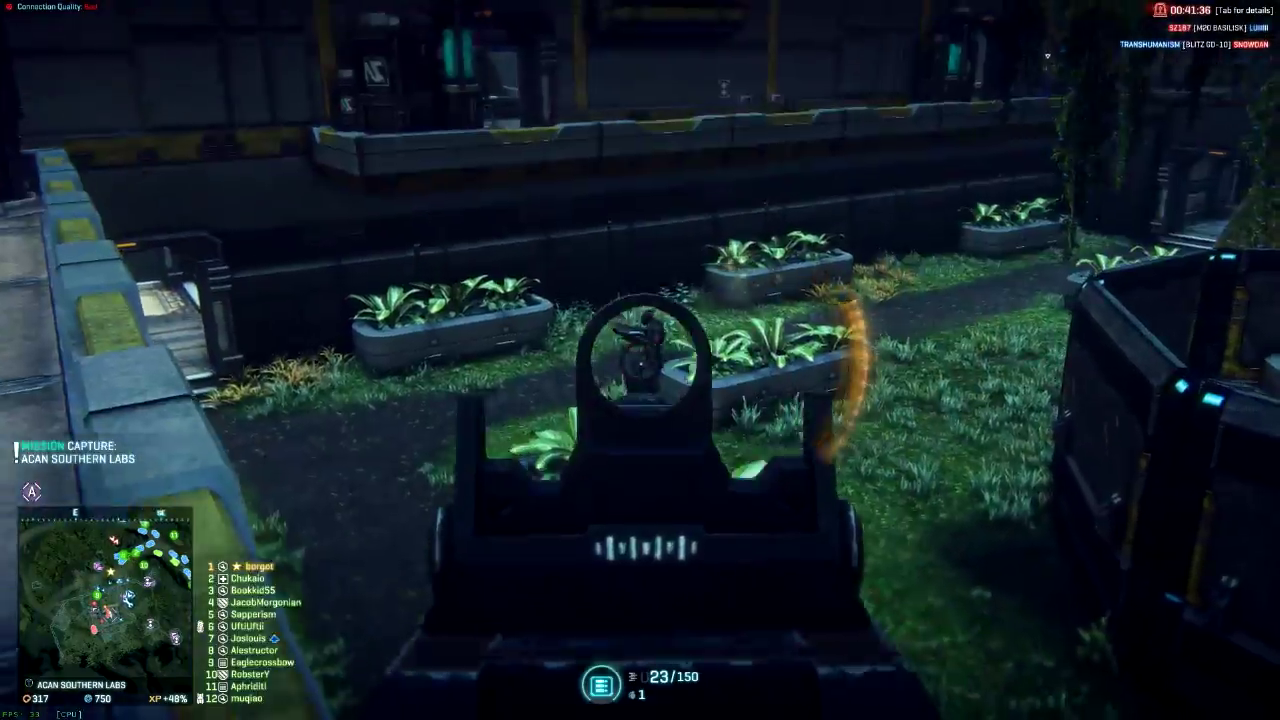
{"action": "left_click", "coordinate": [640, 360]}
{"action": "left_click", "coordinate": [640, 360]}
{"action": "left_click", "coordinate": [640, 360]}
{"action": "left_click", "coordinate": [640, 360]}
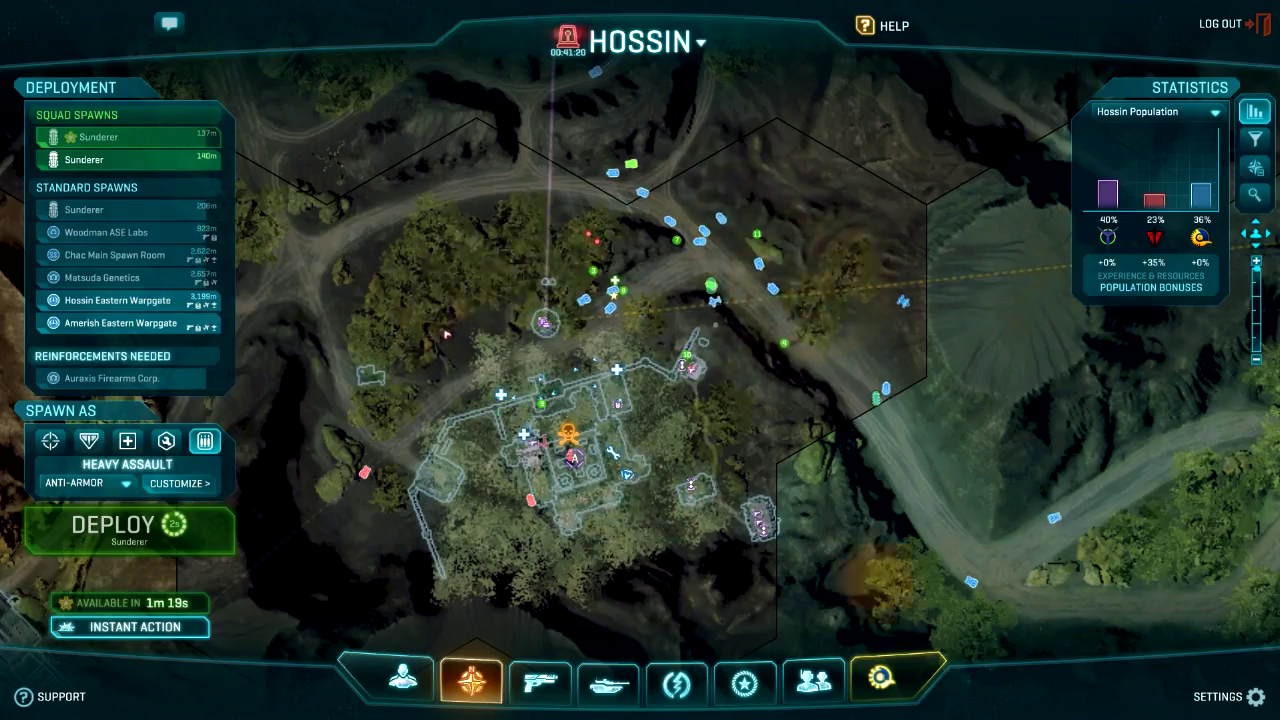
{"action": "left_click", "coordinate": [130, 530]}
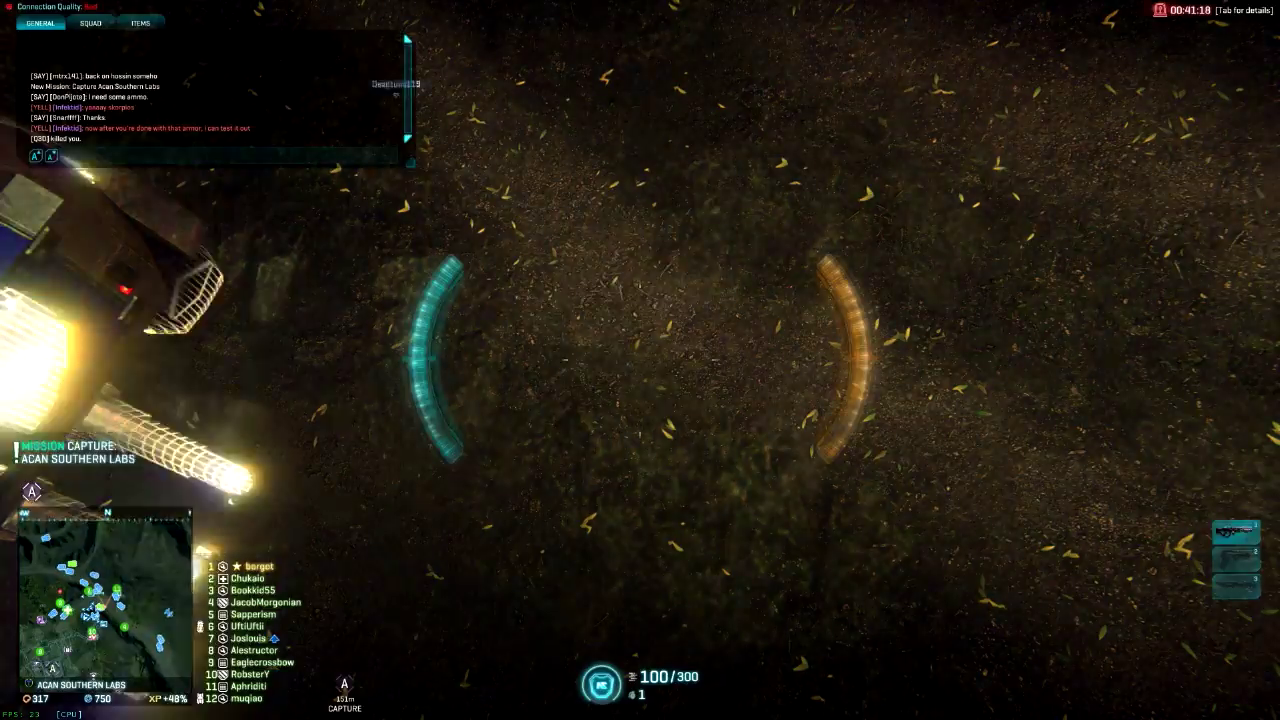
{"action": "key", "text": "w"}
{"action": "key", "text": "w"}
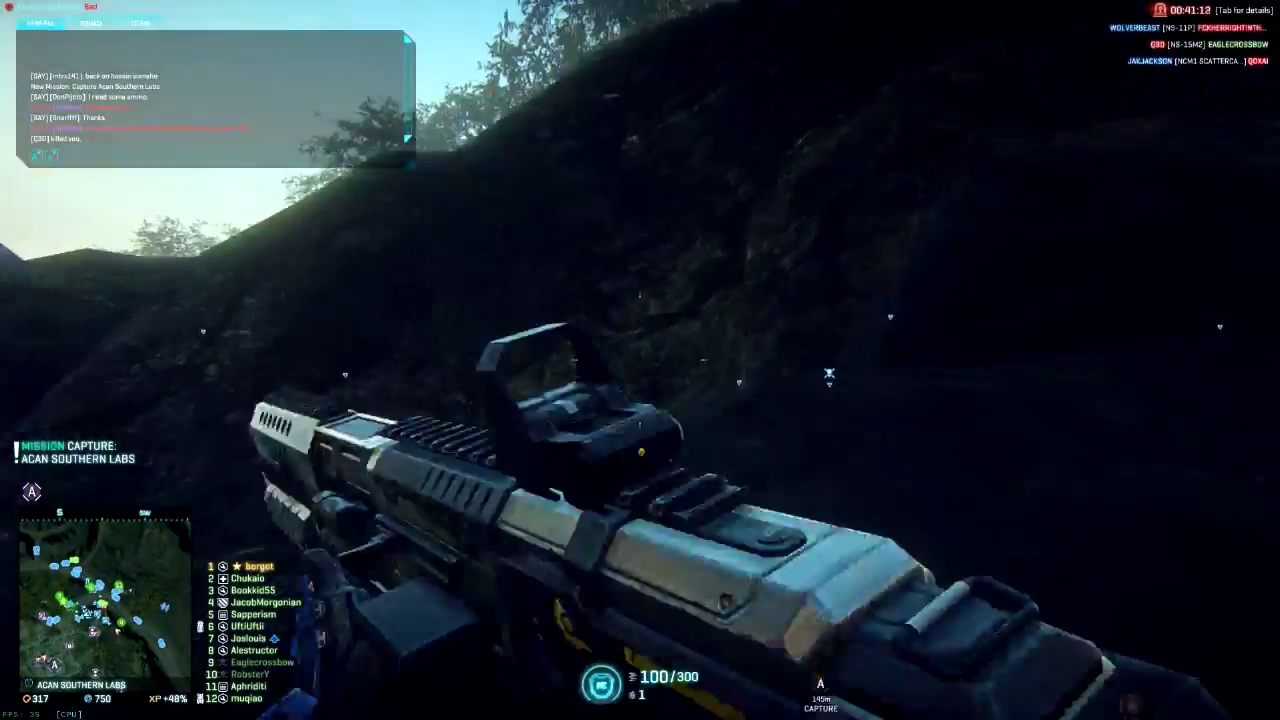
{"action": "key", "text": "w"}
{"action": "key", "text": "w"}
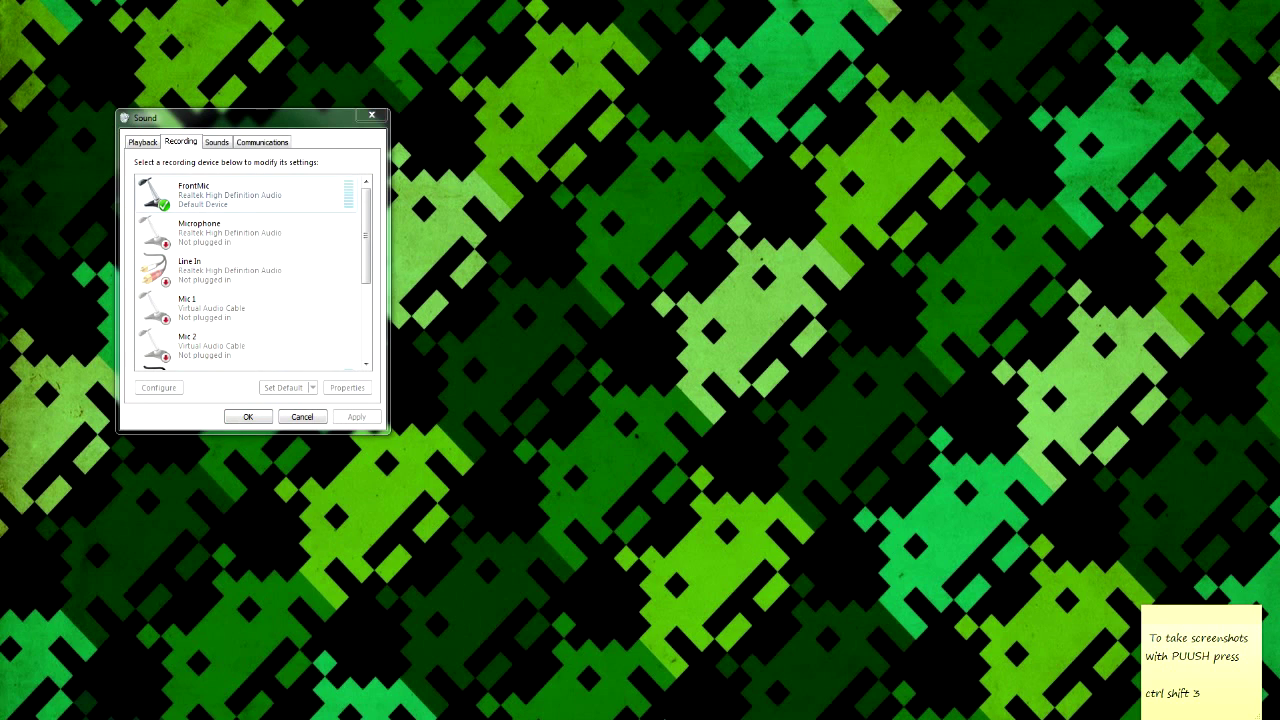
Look through the full list of recording devices in the Sound settings.
{"action": "left_click", "coordinate": [250, 197]}
{"action": "scroll", "coordinate": [250, 287], "scroll_direction": "down", "scroll_amount": 1}
{"action": "scroll", "coordinate": [250, 270], "scroll_direction": "down", "scroll_amount": 3}
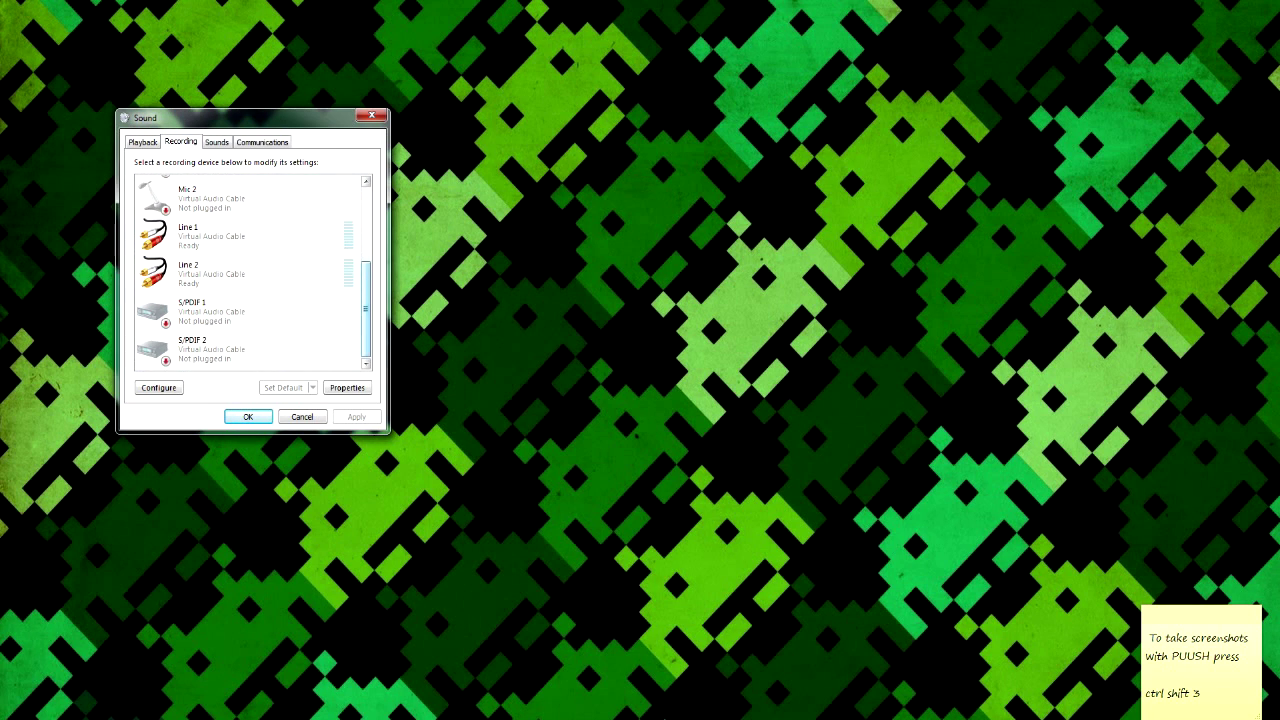
{"action": "left_click_drag", "start_coordinate": [366, 309], "coordinate": [366, 236]}
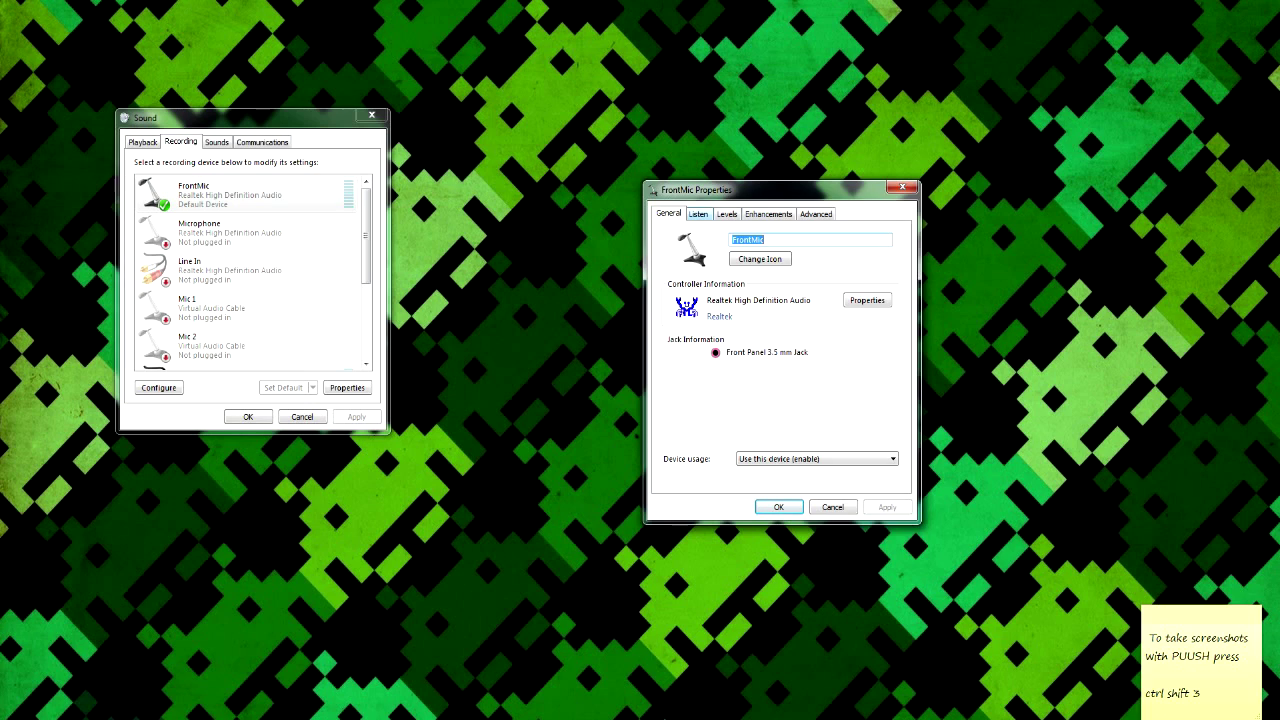
Review the FrontMic device's listening options, input levels with microphone boost, and sound enhancements.
{"action": "left_click", "coordinate": [698, 214]}
{"action": "left_click", "coordinate": [727, 214]}
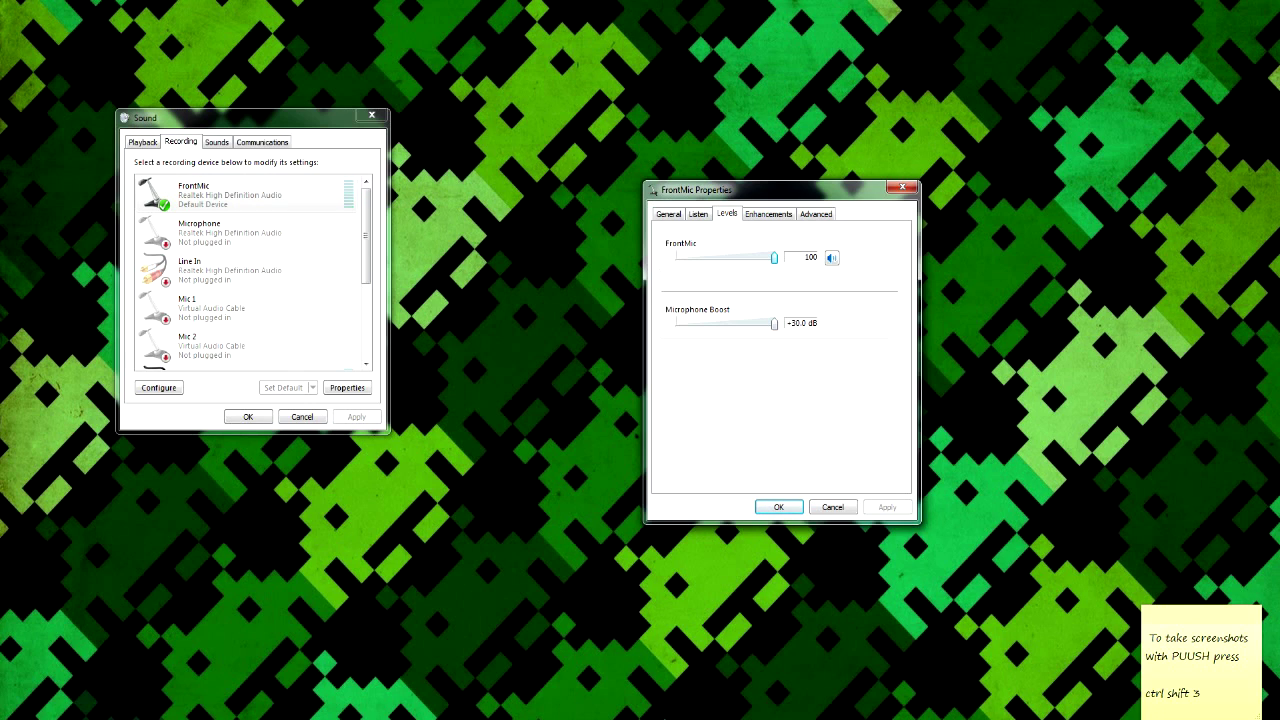
{"action": "left_click", "coordinate": [768, 214]}
{"action": "key", "text": "ctrl+shift+Tab"}
{"action": "left_click", "coordinate": [768, 214]}
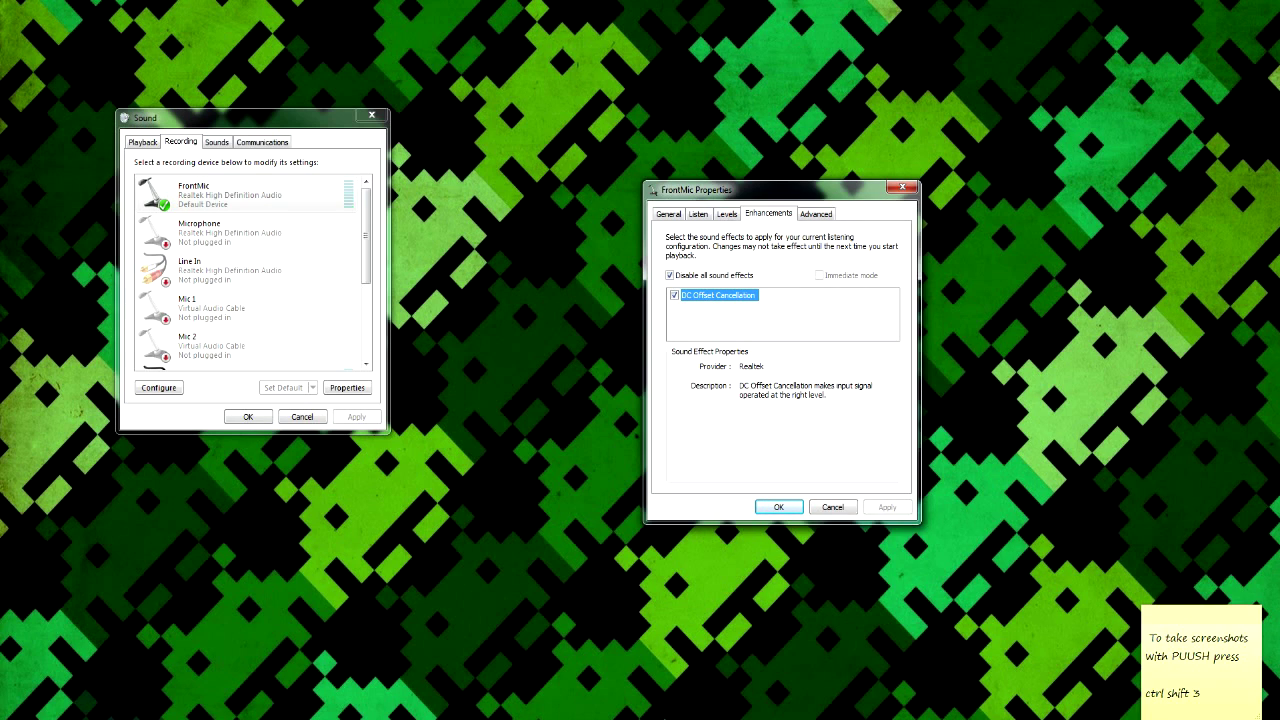
Review the sample rate and bit depth choices for the FrontMic's default shared-mode format.
{"action": "left_click", "coordinate": [816, 214]}
{"action": "left_click", "coordinate": [781, 281]}
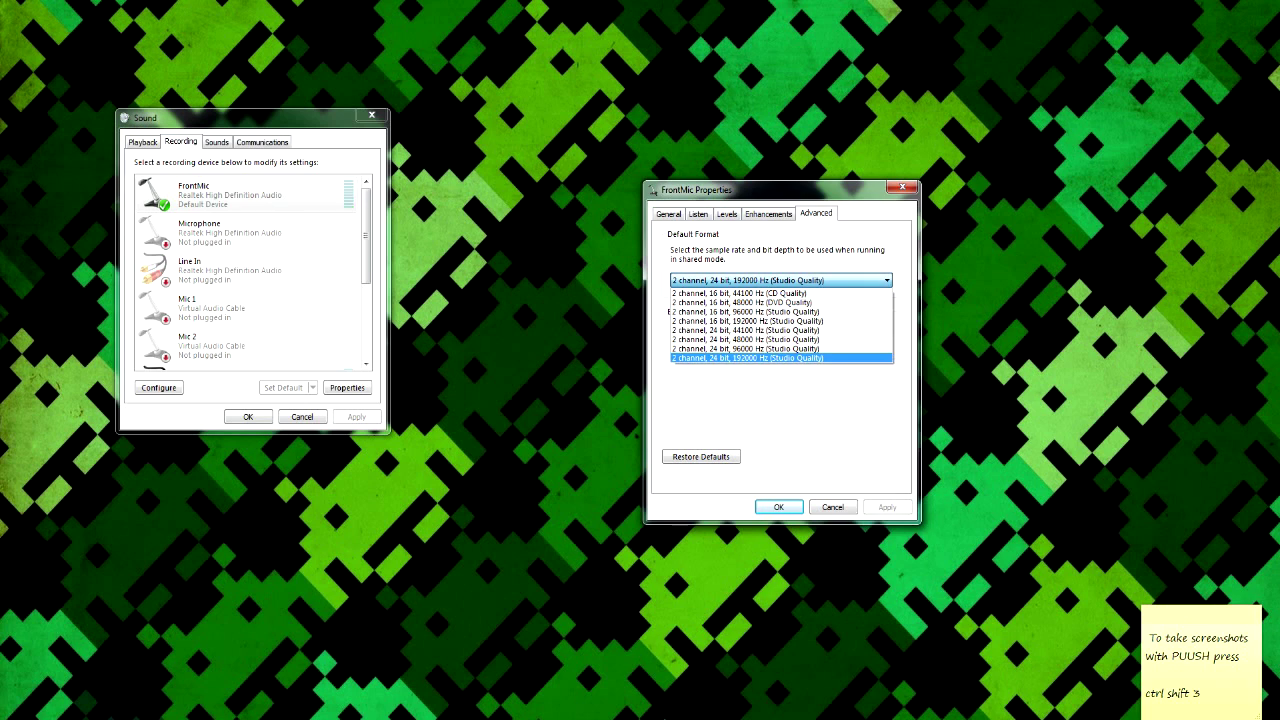
{"action": "key", "text": "alt+Up"}
{"action": "key", "text": "alt+Down"}
{"action": "key", "text": "alt+Up"}
{"action": "key", "text": "alt+Down"}
{"action": "key", "text": "Escape"}
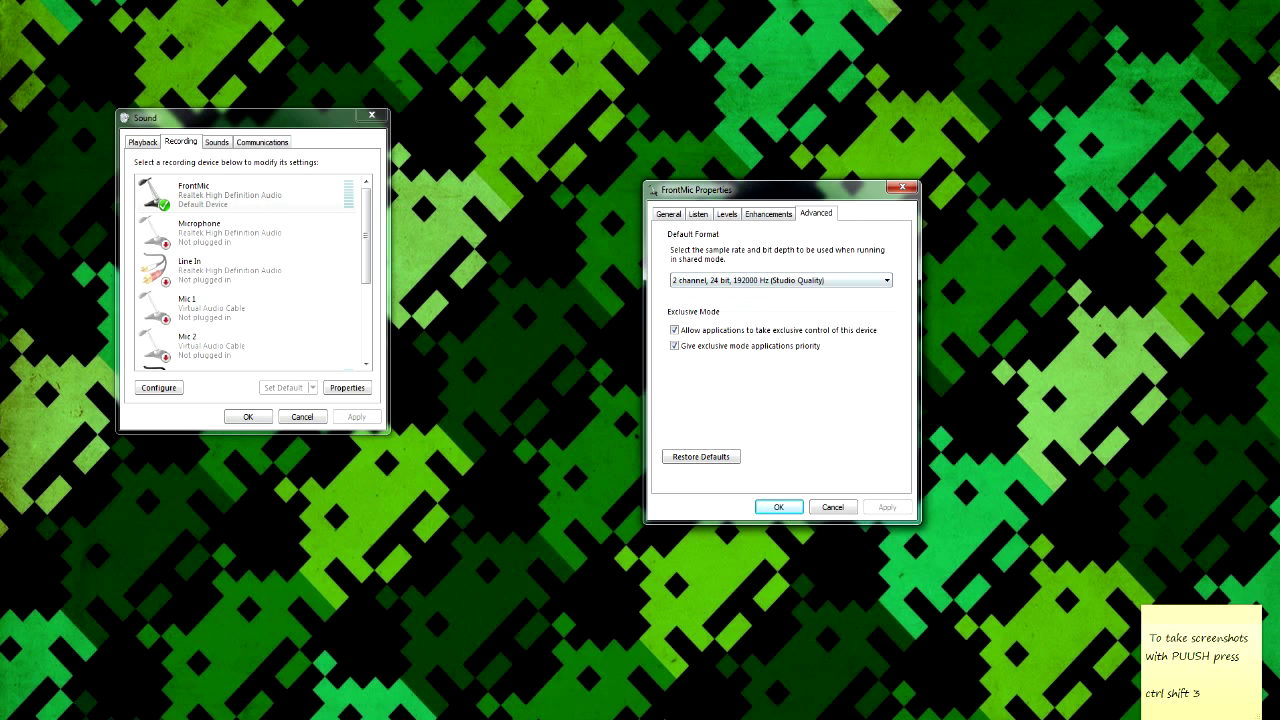
{"action": "left_click", "coordinate": [781, 280]}
{"action": "left_click", "coordinate": [781, 280]}
{"action": "left_click", "coordinate": [780, 281]}
{"action": "left_click", "coordinate": [780, 281]}
Go back over the FrontMic's enhancement, level and listening settings.
{"action": "left_click", "coordinate": [768, 214]}
{"action": "left_click", "coordinate": [727, 214]}
{"action": "key", "text": "ctrl+shift+Tab"}
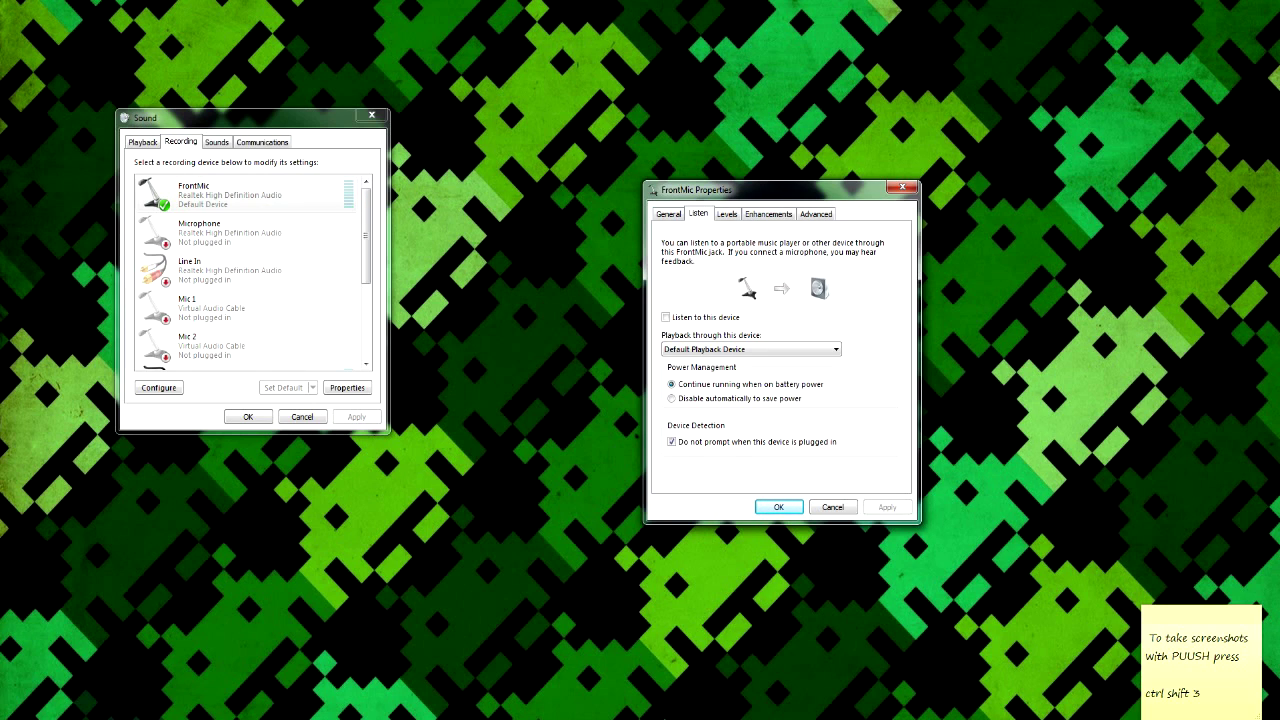
{"action": "key", "text": "ctrl+shift+Tab"}
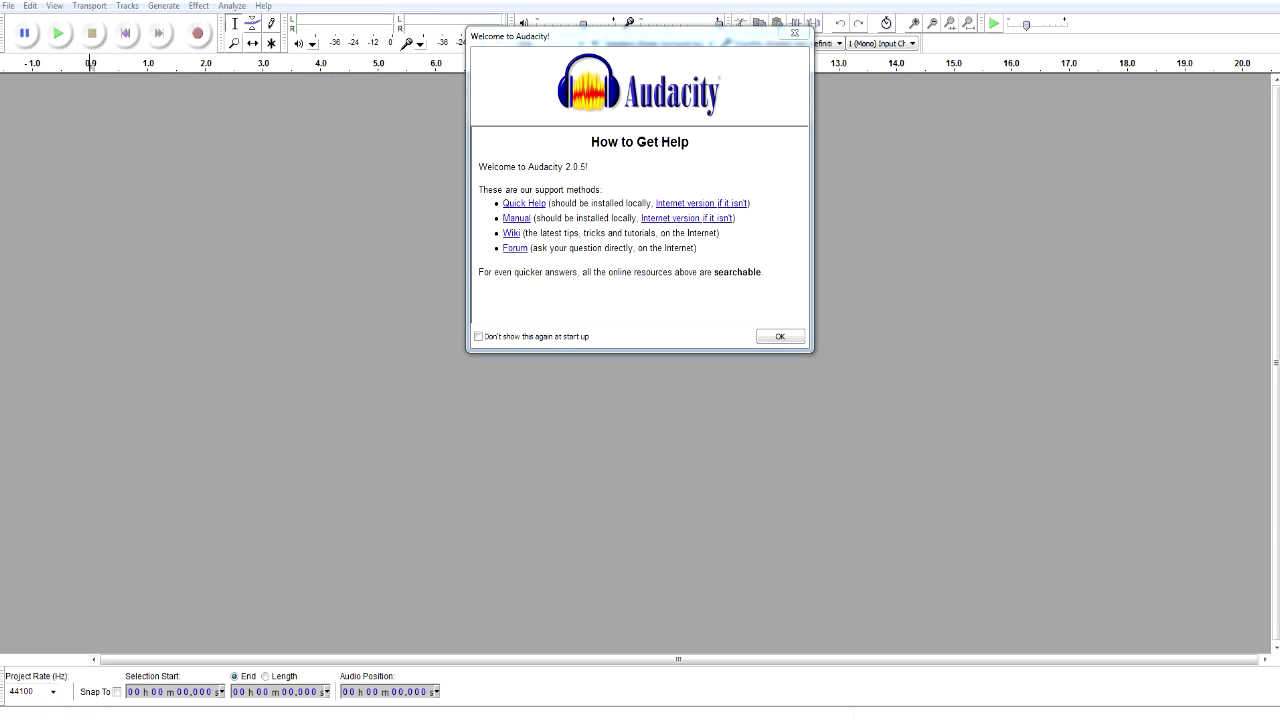
Switch to Audacity, dismiss its welcome message and import a WAV file from the Documents library, making a copy before editing.
{"action": "left_click", "coordinate": [780, 336]}
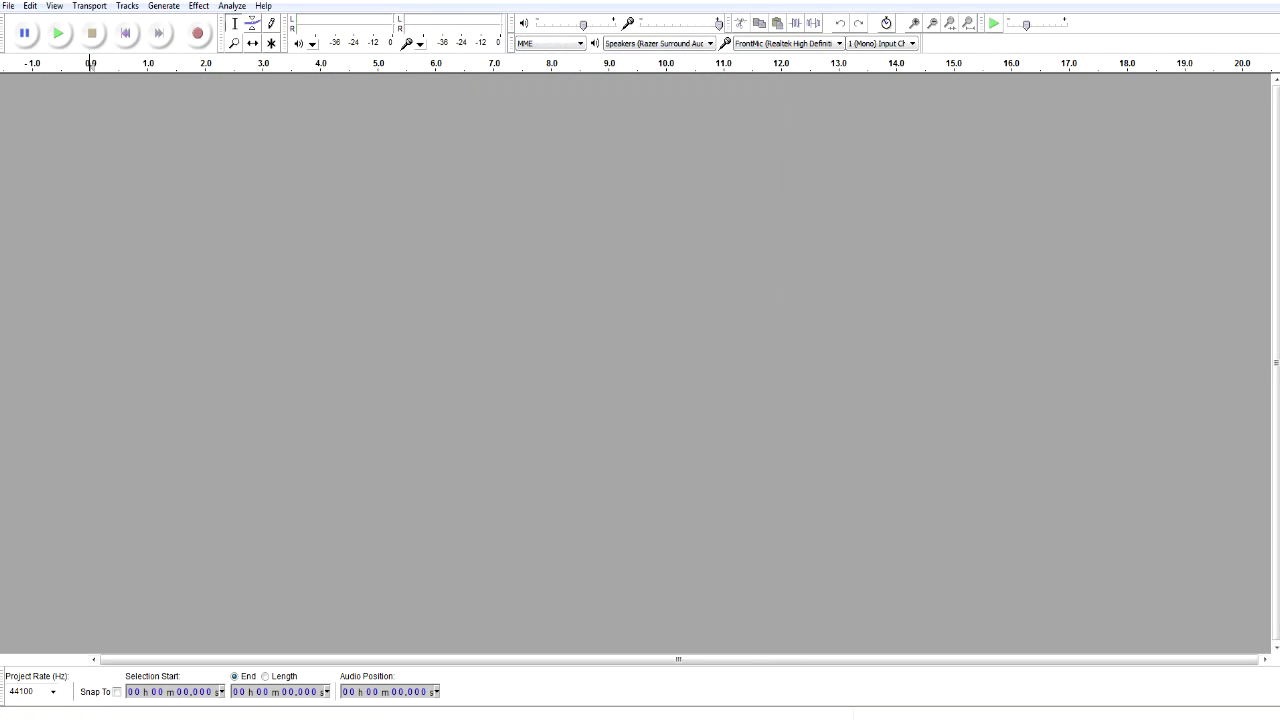
{"action": "mouse_move", "coordinate": [140, 719]}
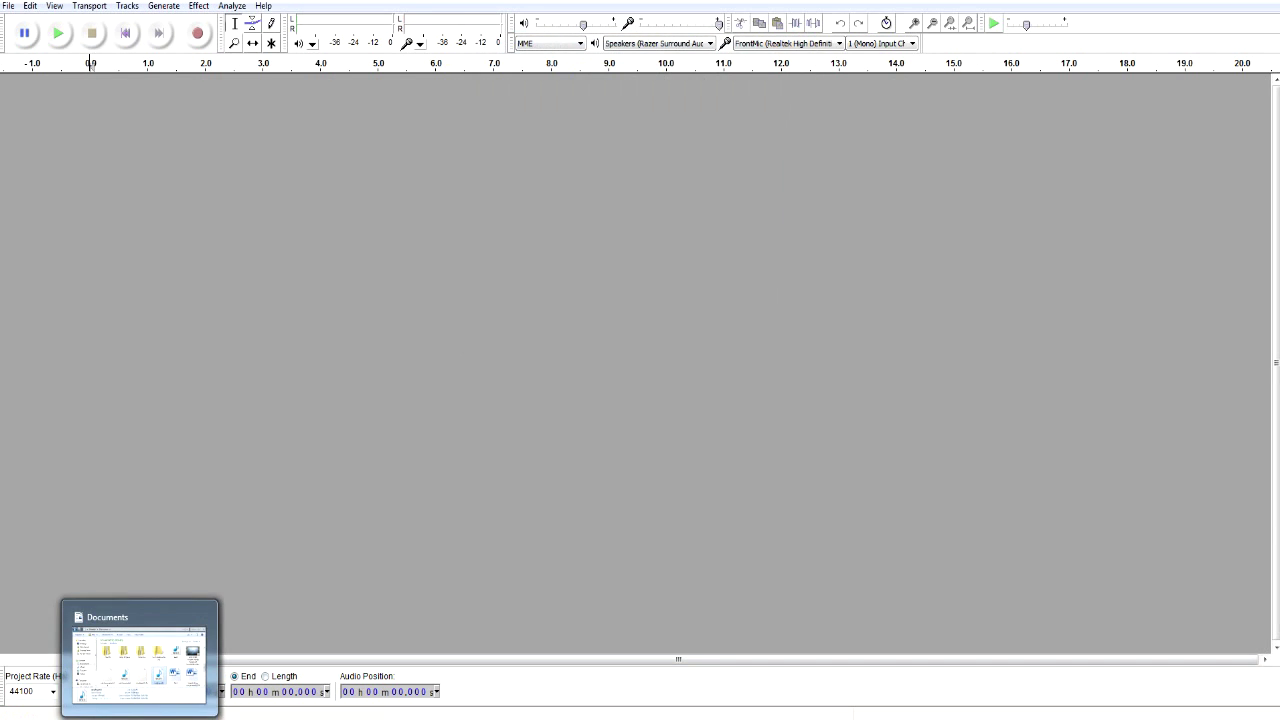
{"action": "left_click", "coordinate": [140, 719]}
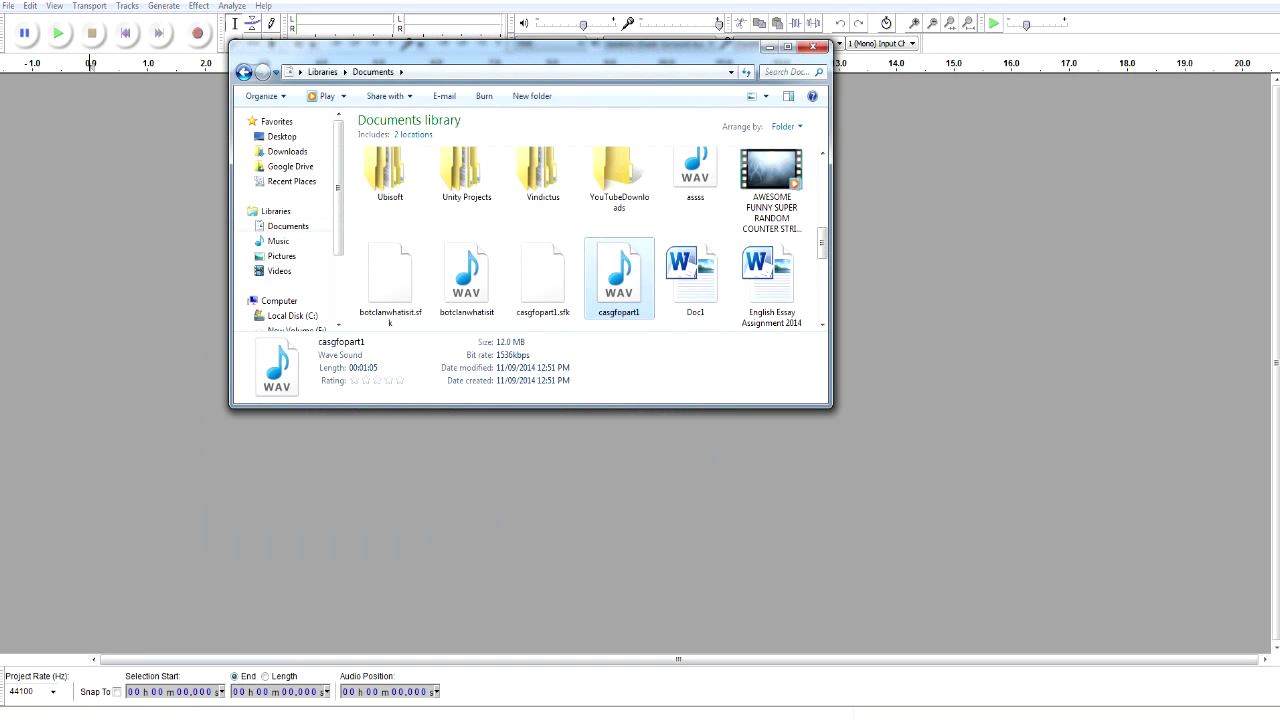
{"action": "left_click", "coordinate": [695, 279]}
{"action": "scroll", "coordinate": [695, 279], "scroll_direction": "down", "scroll_amount": 4}
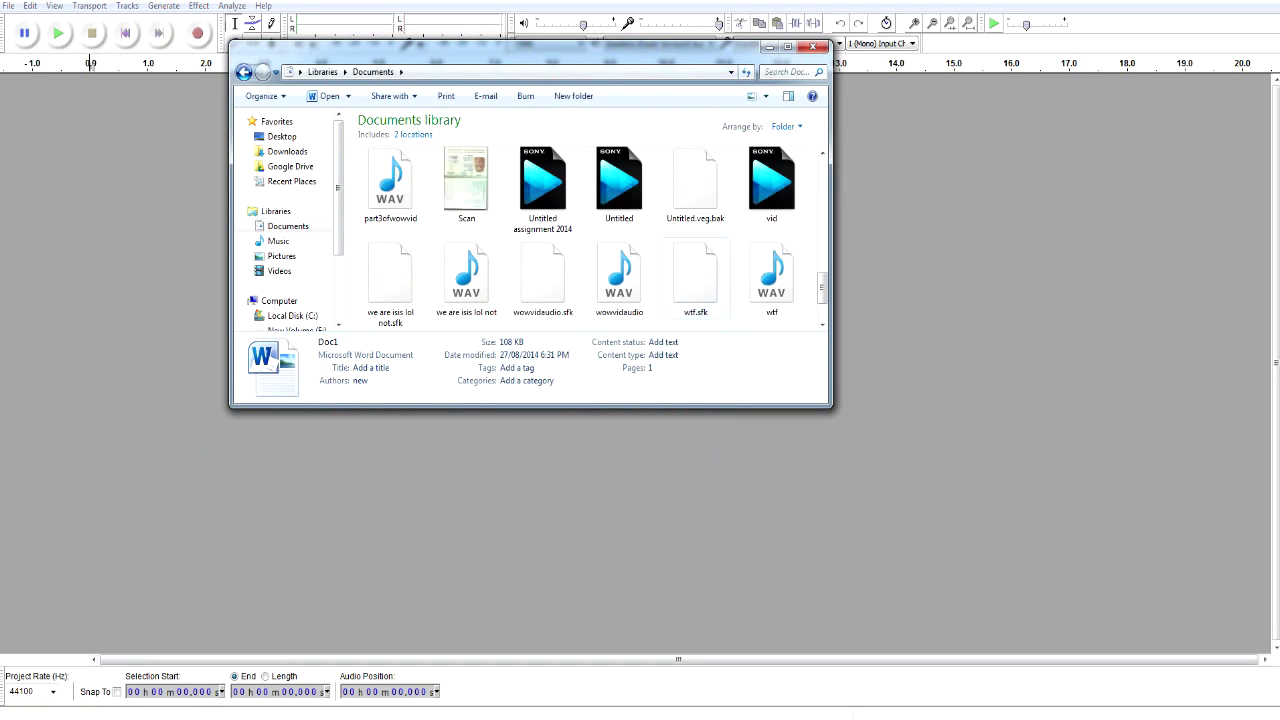
{"action": "left_click_drag", "start_coordinate": [619, 280], "coordinate": [150, 255]}
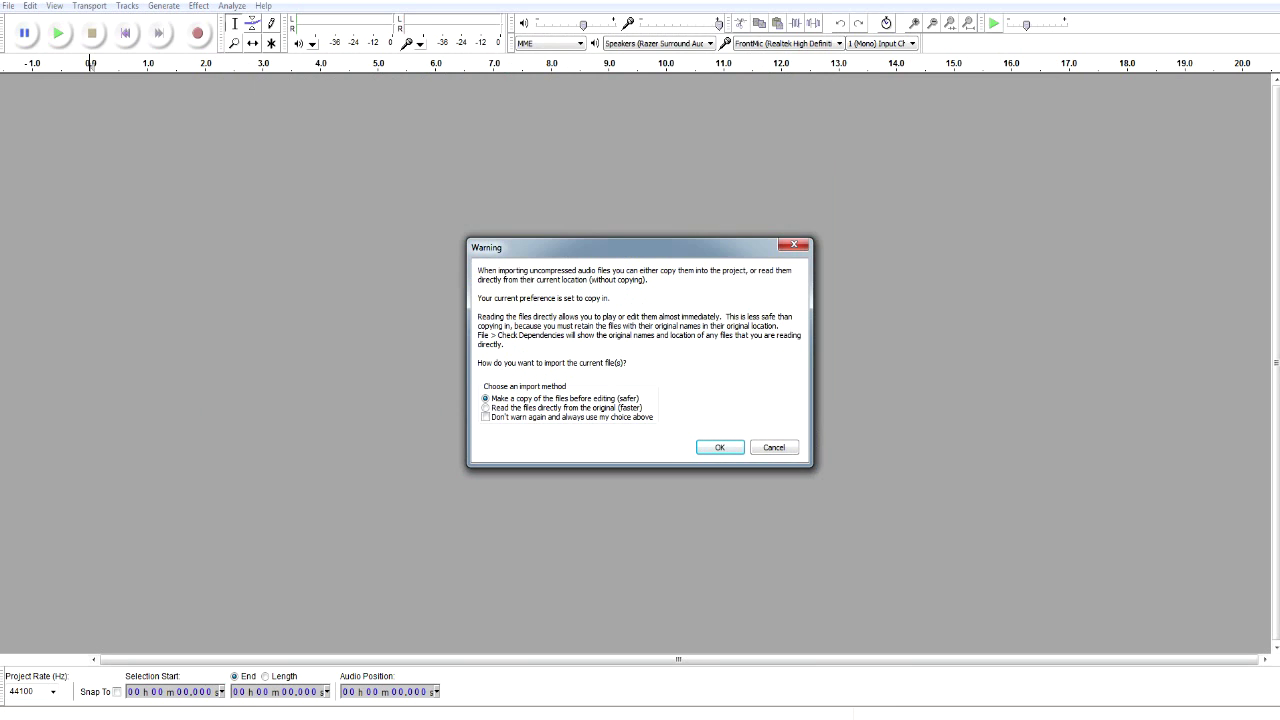
{"action": "left_click", "coordinate": [720, 447]}
Play the imported track from about 1.04 s, stop playback and remove the track from the project.
{"action": "left_click", "coordinate": [287, 190]}
{"action": "left_click", "coordinate": [58, 33]}
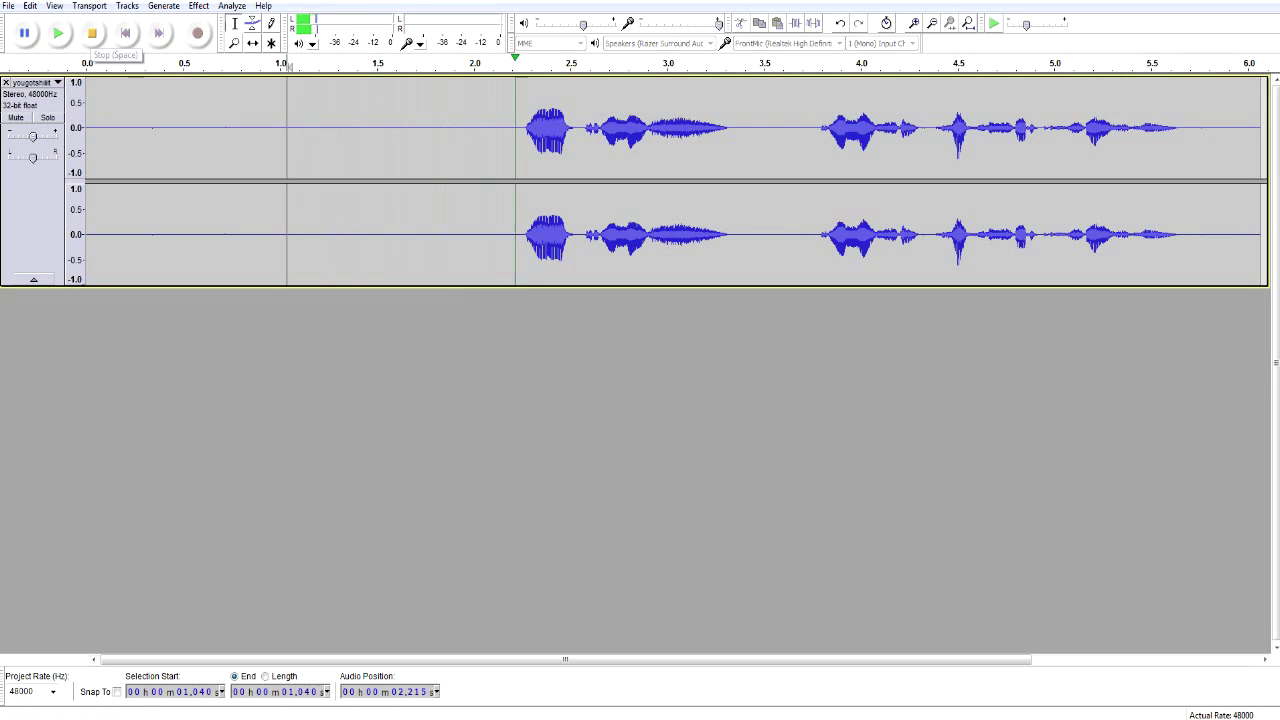
{"action": "left_click", "coordinate": [92, 33]}
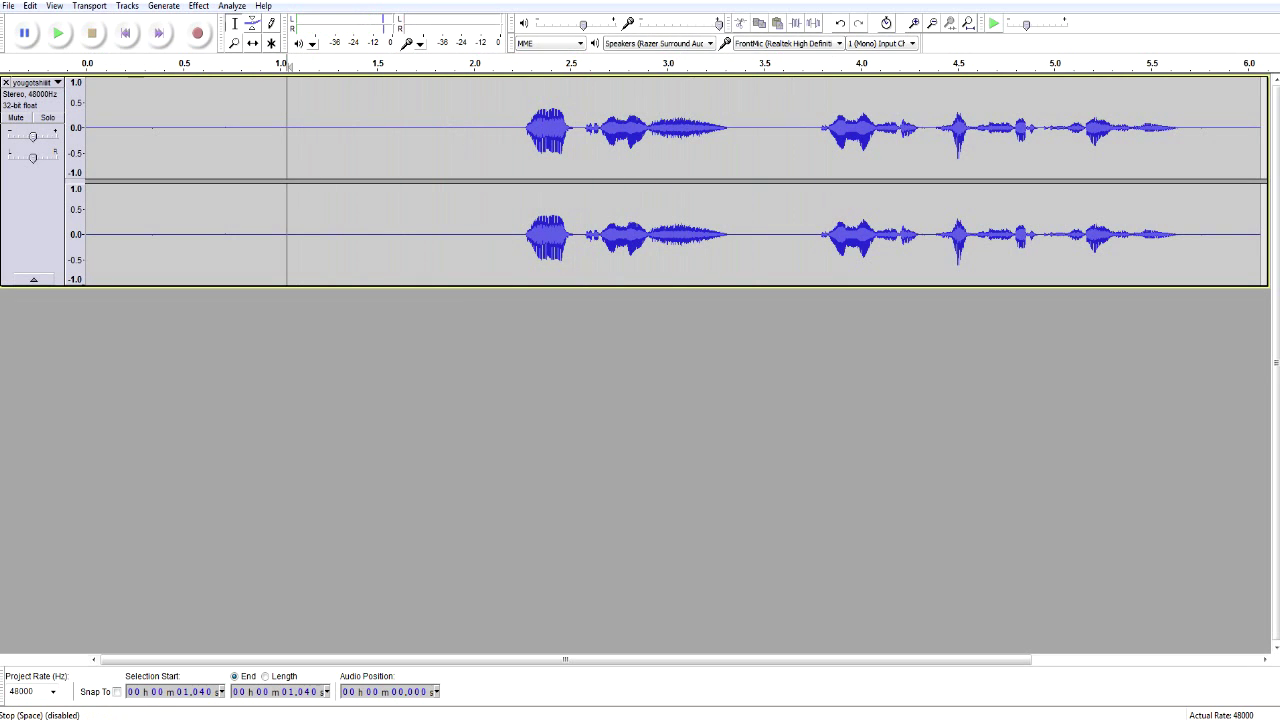
{"action": "left_click", "coordinate": [6, 83]}
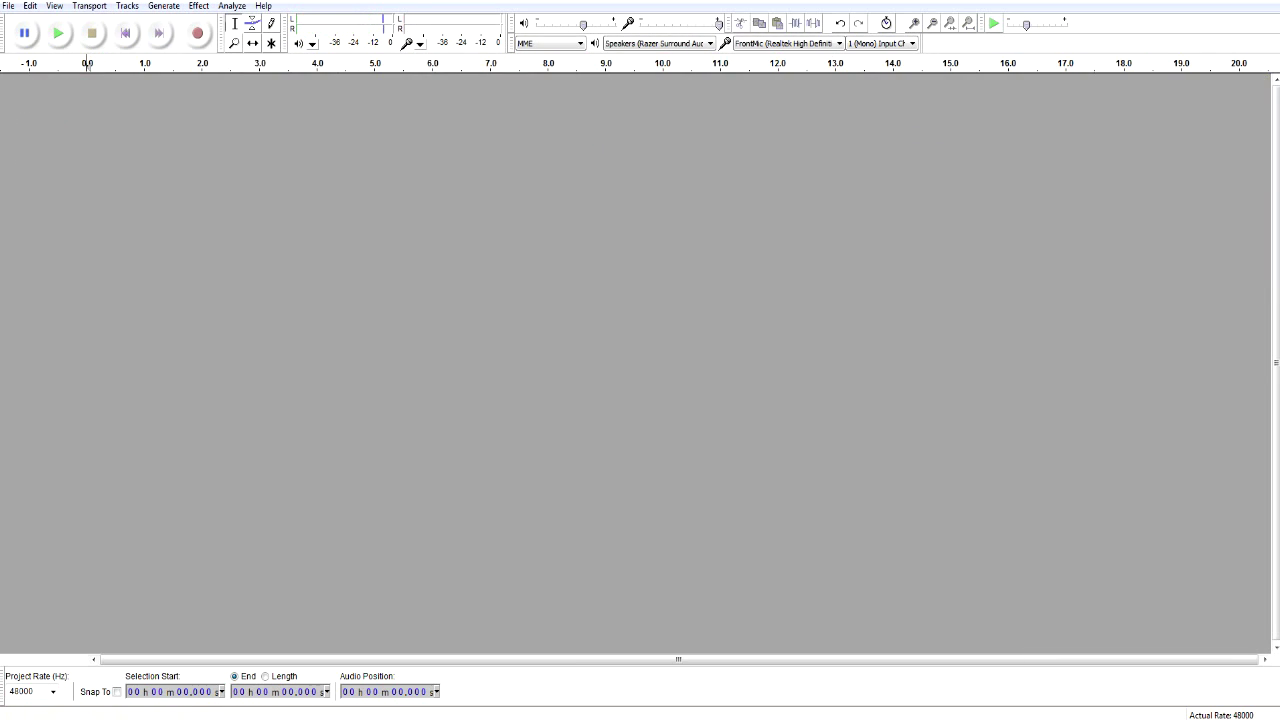
Browse to the Youtube Videos DXTORY folder on the New Volume (E:) drive.
{"action": "key", "text": "alt+Tab"}
{"action": "left_click_drag", "start_coordinate": [338, 188], "coordinate": [338, 239]}
{"action": "left_click", "coordinate": [297, 250]}
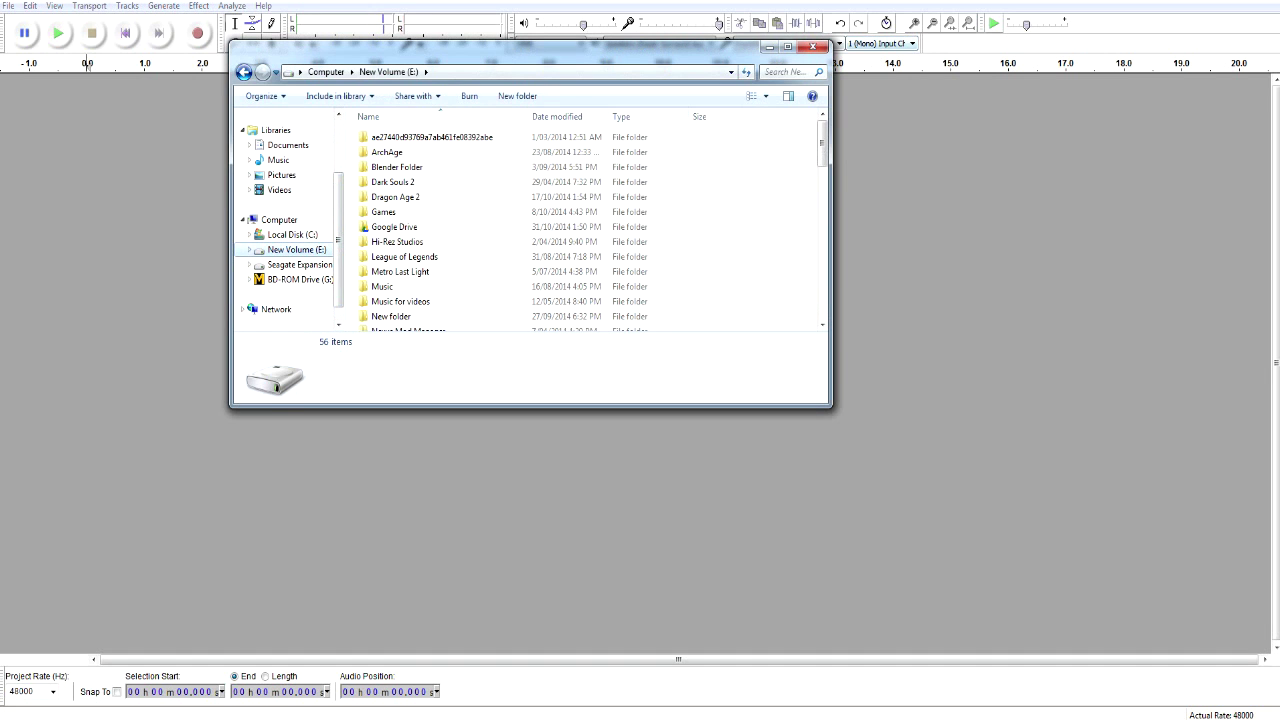
{"action": "left_click", "coordinate": [769, 47]}
{"action": "key", "text": "alt+Tab"}
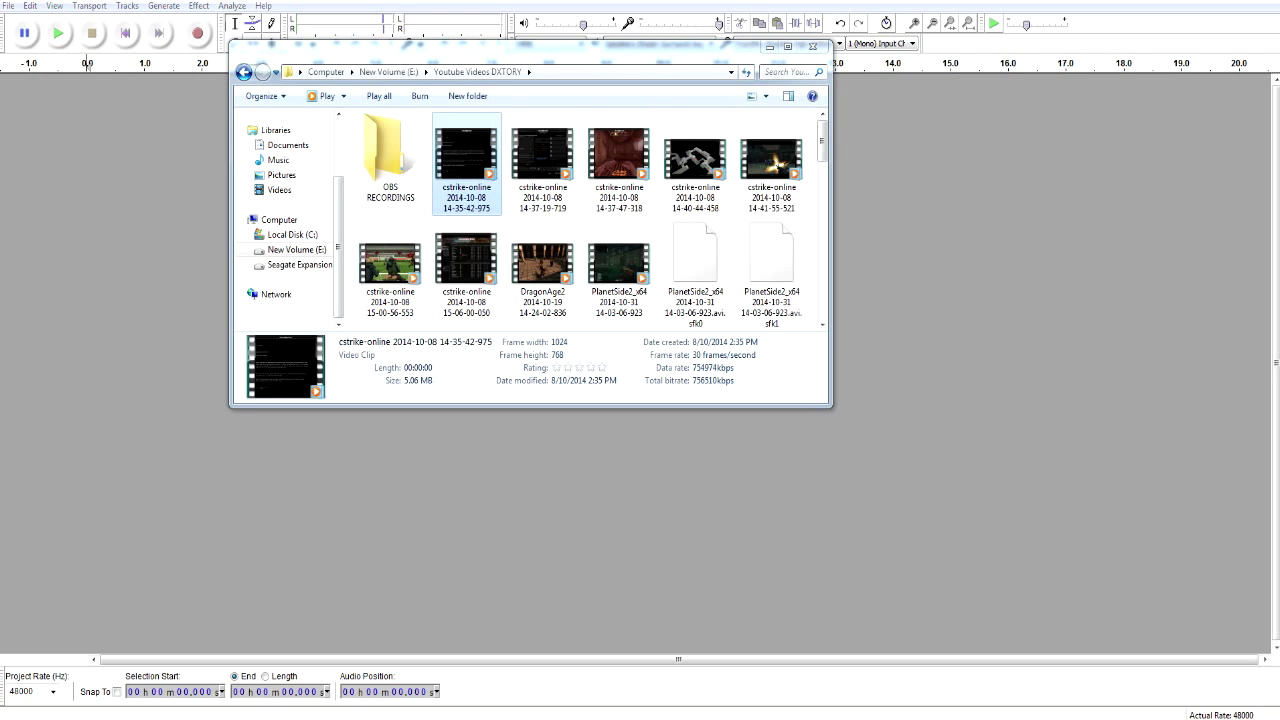
{"action": "key", "text": "Down"}
{"action": "scroll", "coordinate": [580, 218], "scroll_direction": "down", "scroll_amount": 6}
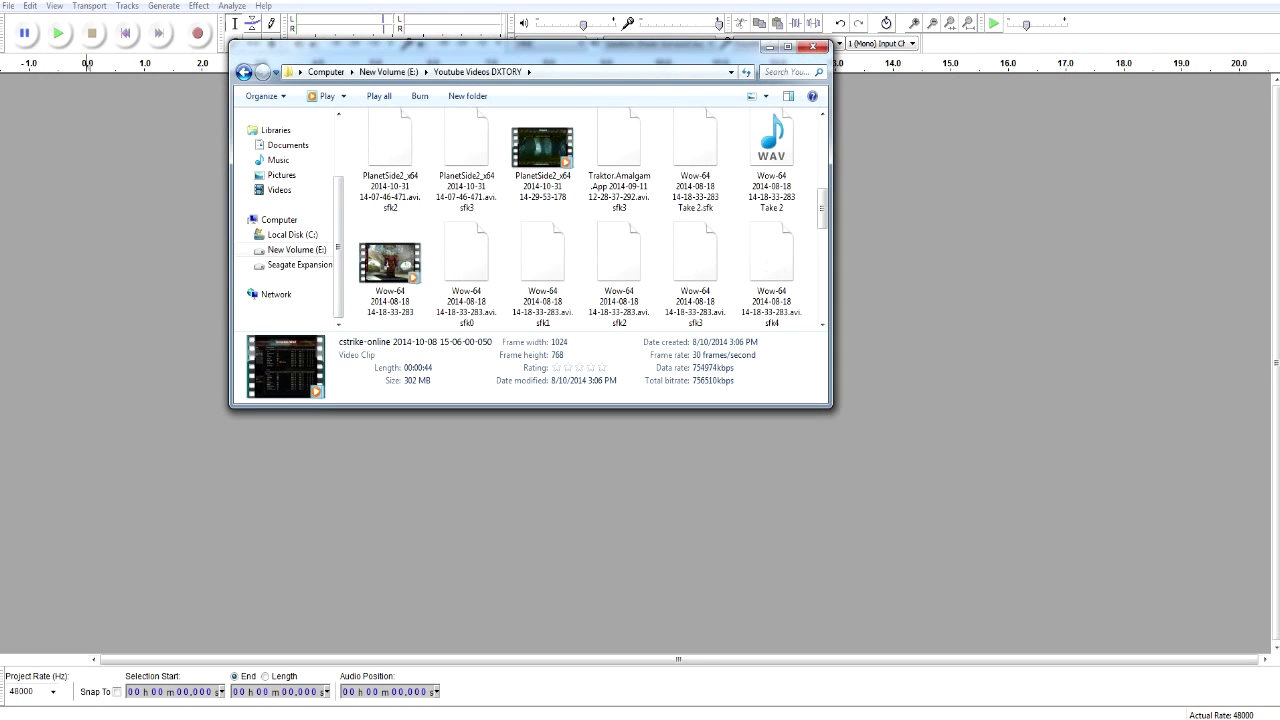
{"action": "scroll", "coordinate": [580, 218], "scroll_direction": "up", "scroll_amount": 4}
{"action": "scroll", "coordinate": [580, 220], "scroll_direction": "up", "scroll_amount": 5}
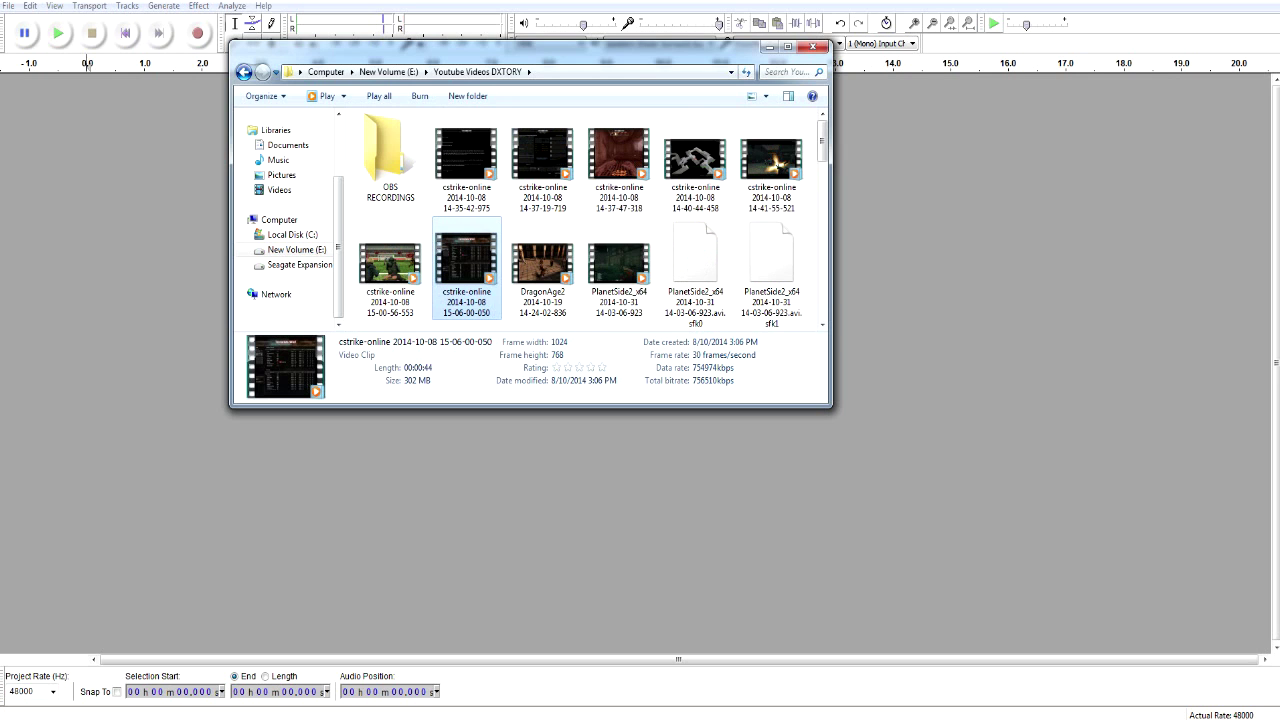
{"action": "left_click", "coordinate": [390, 268]}
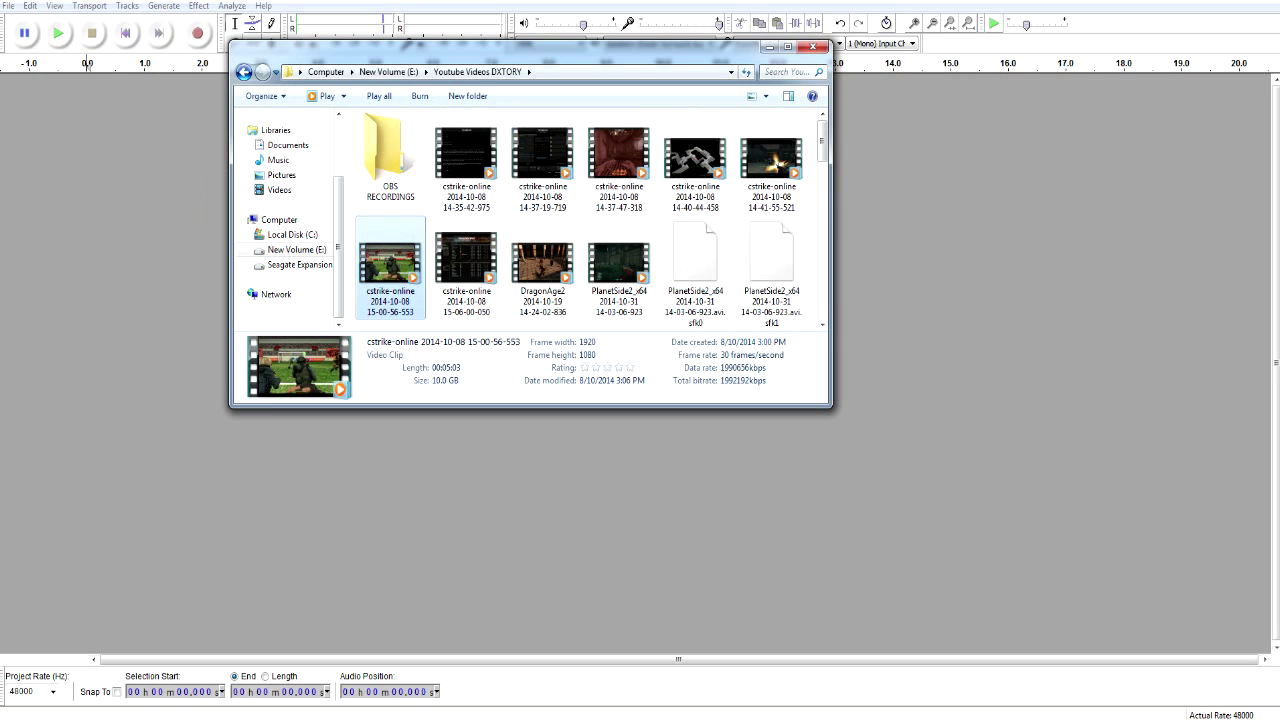
{"action": "left_click_drag", "start_coordinate": [390, 268], "coordinate": [430, 490]}
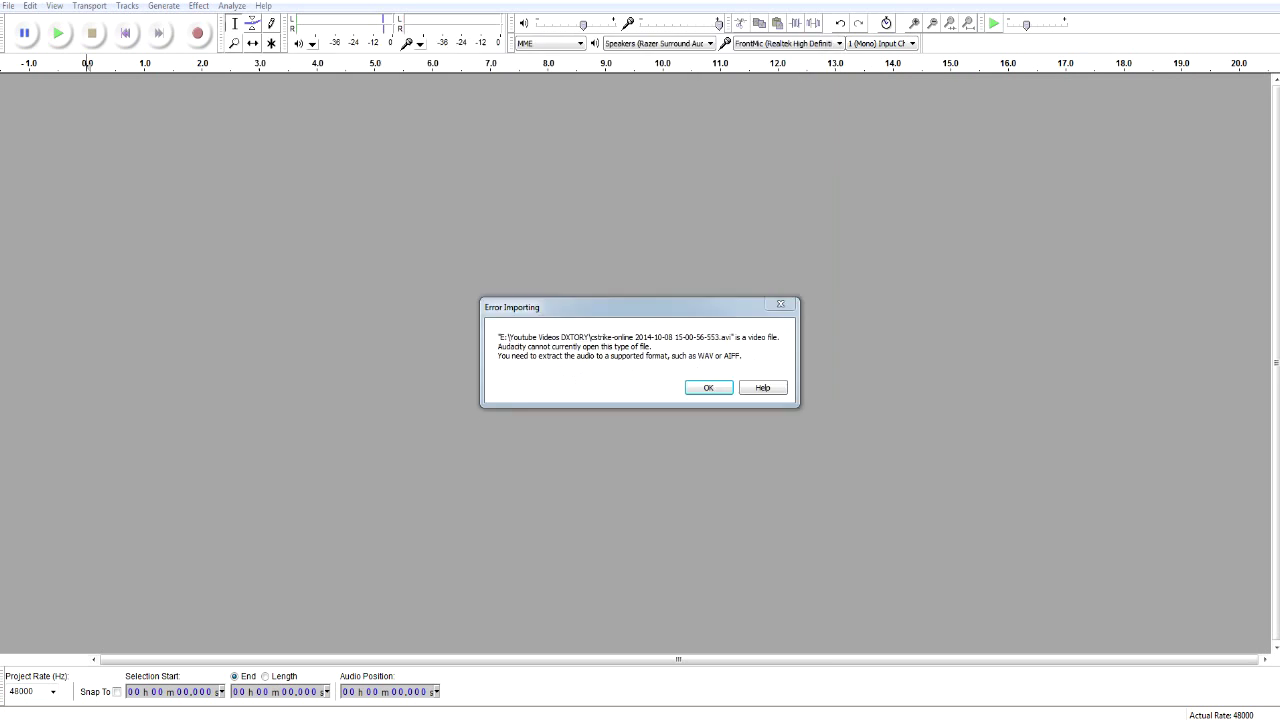
{"action": "key", "text": "Return"}
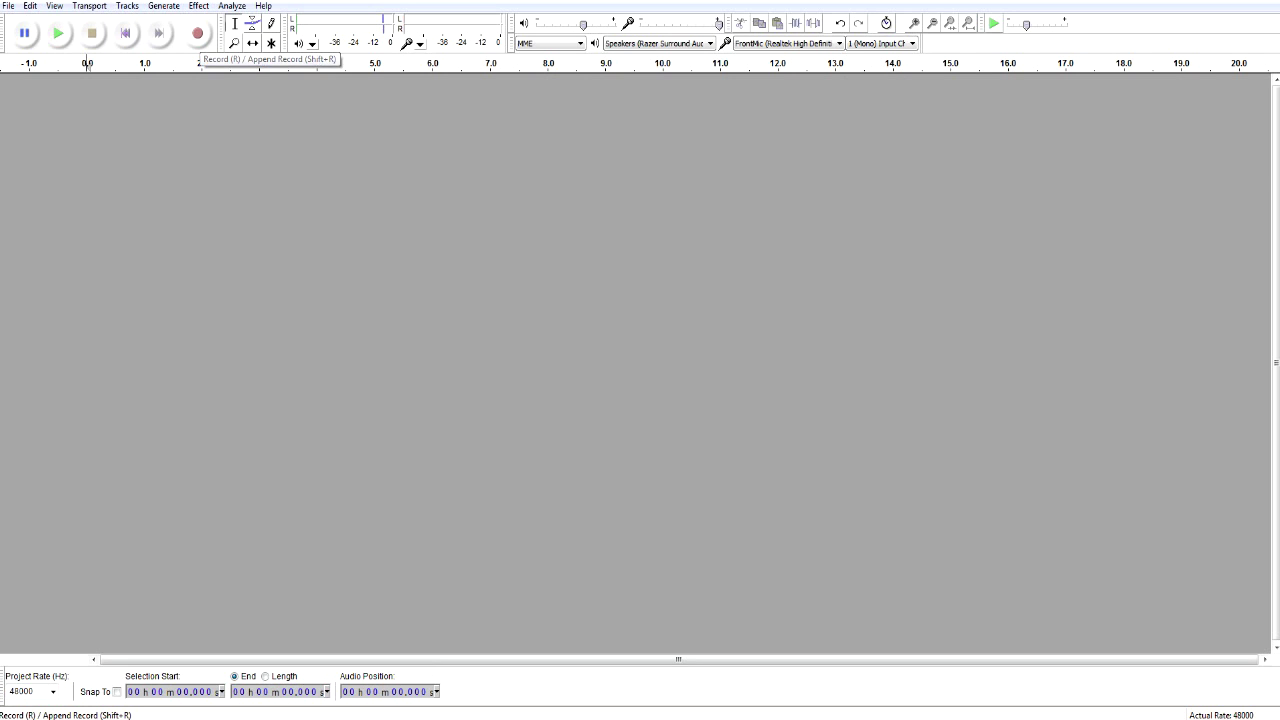
Record a microphone test of about 22 s from the FrontMic input.
{"action": "left_click", "coordinate": [198, 33]}
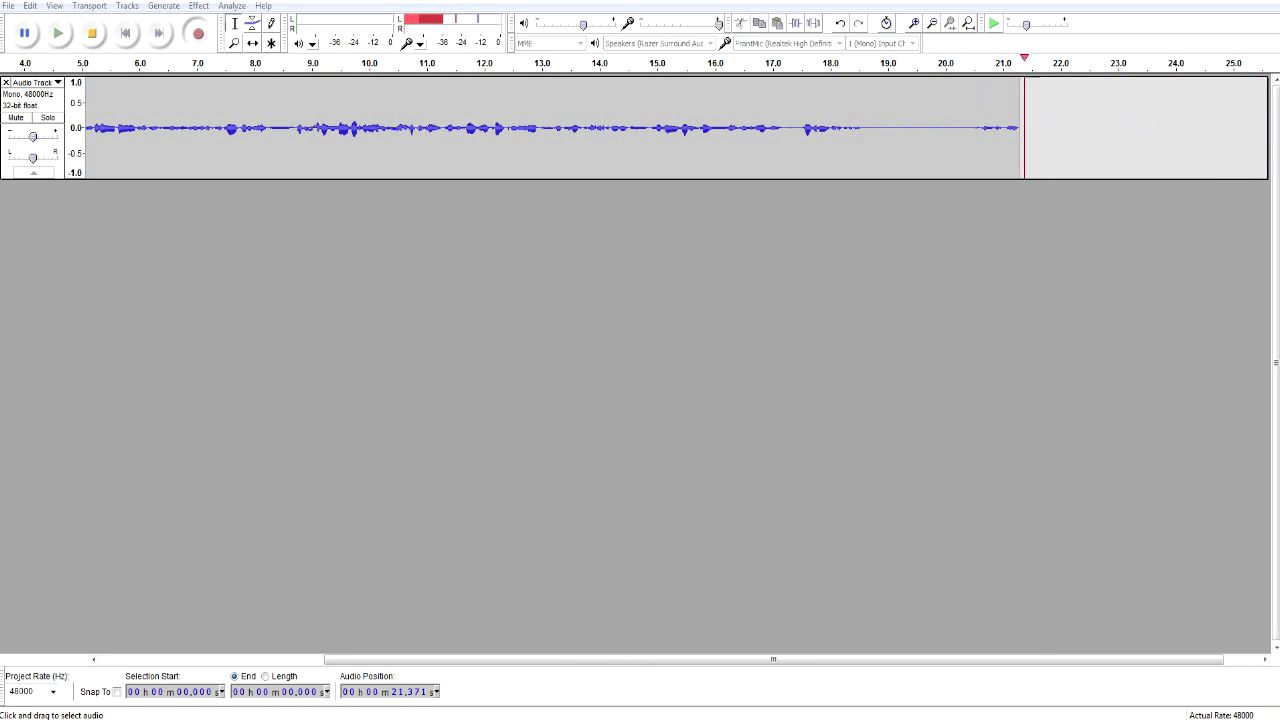
{"action": "key", "text": "space"}
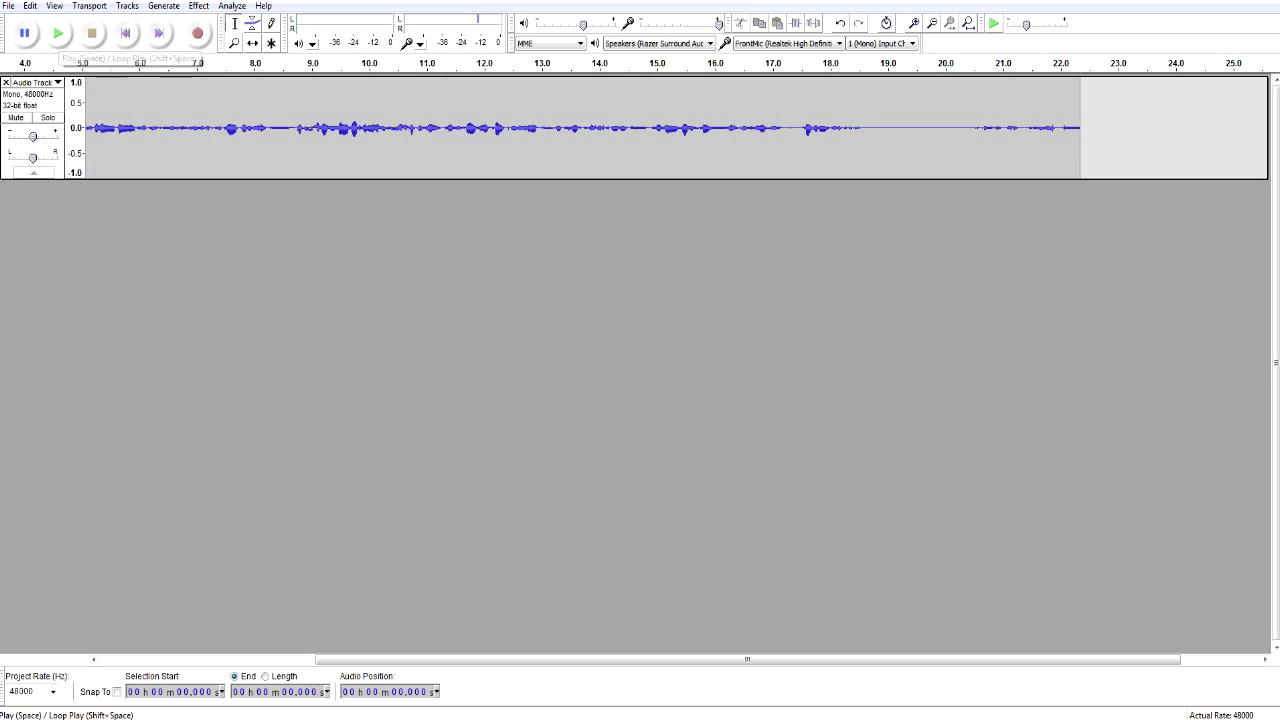
Play the new microphone recording from its start, stop near the 20 s mark and return the view to the beginning.
{"action": "left_click", "coordinate": [58, 34]}
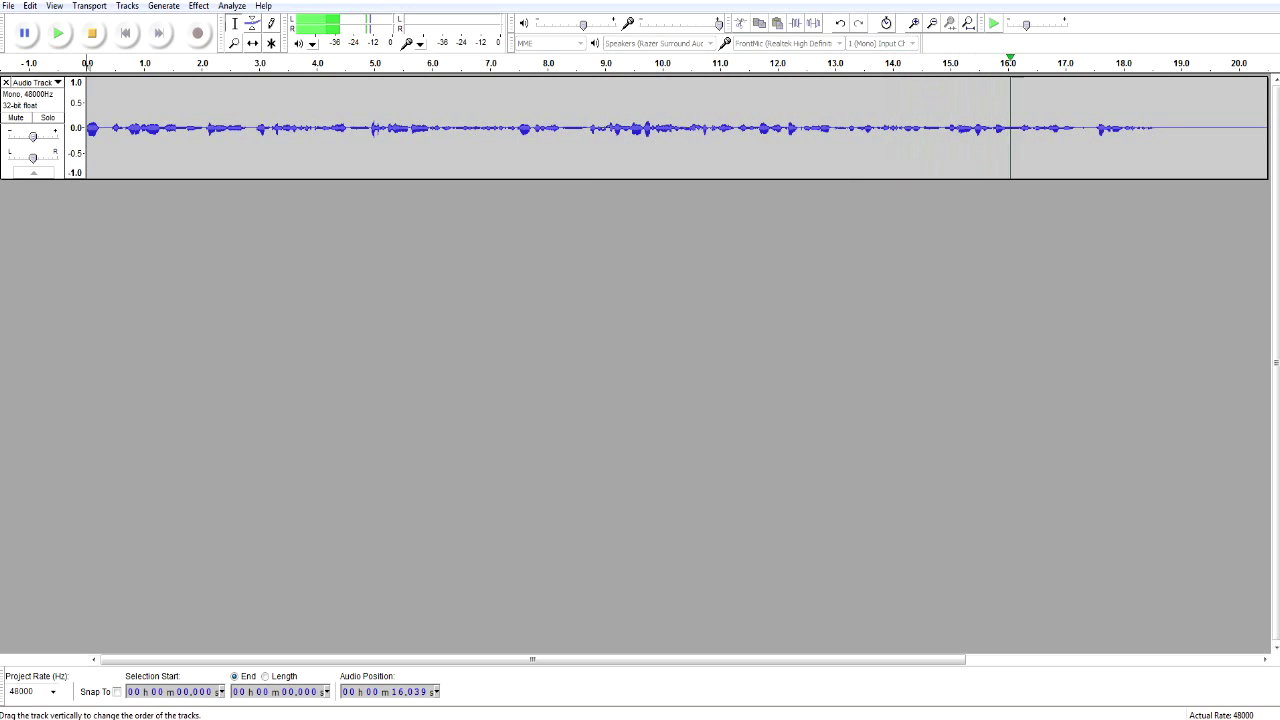
{"action": "left_click_drag", "start_coordinate": [532, 660], "coordinate": [815, 659]}
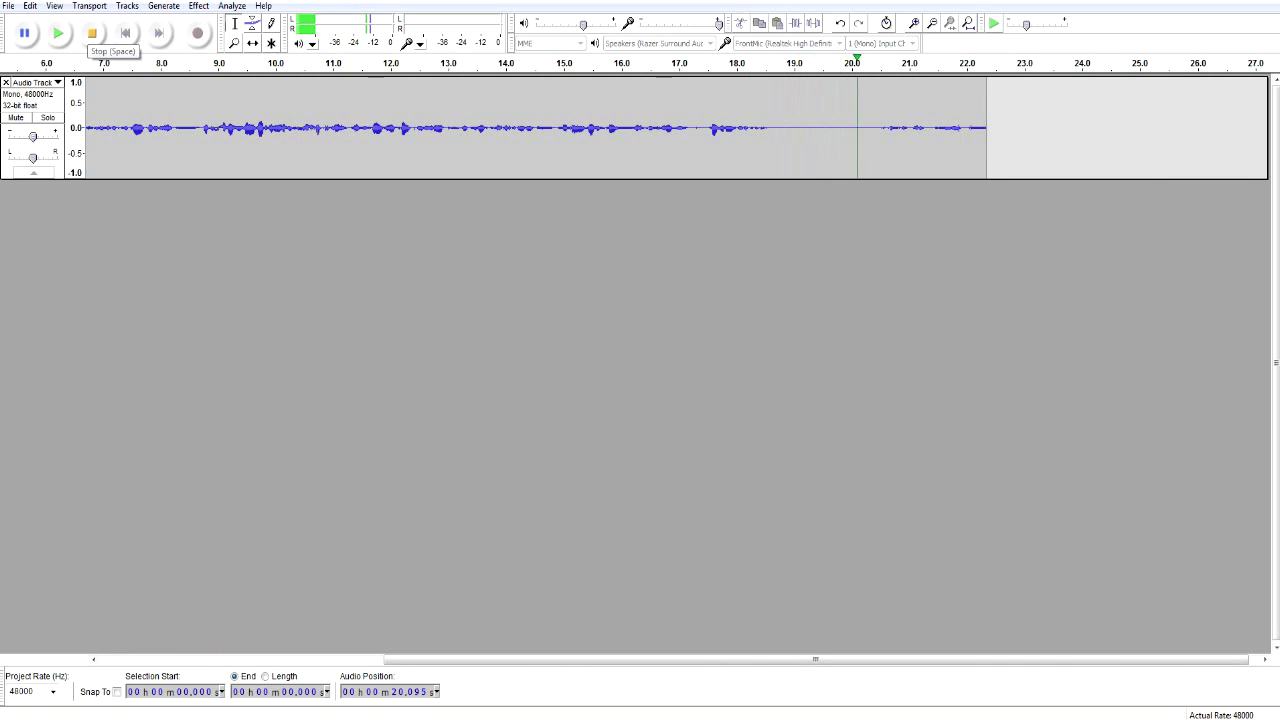
{"action": "left_click", "coordinate": [92, 33]}
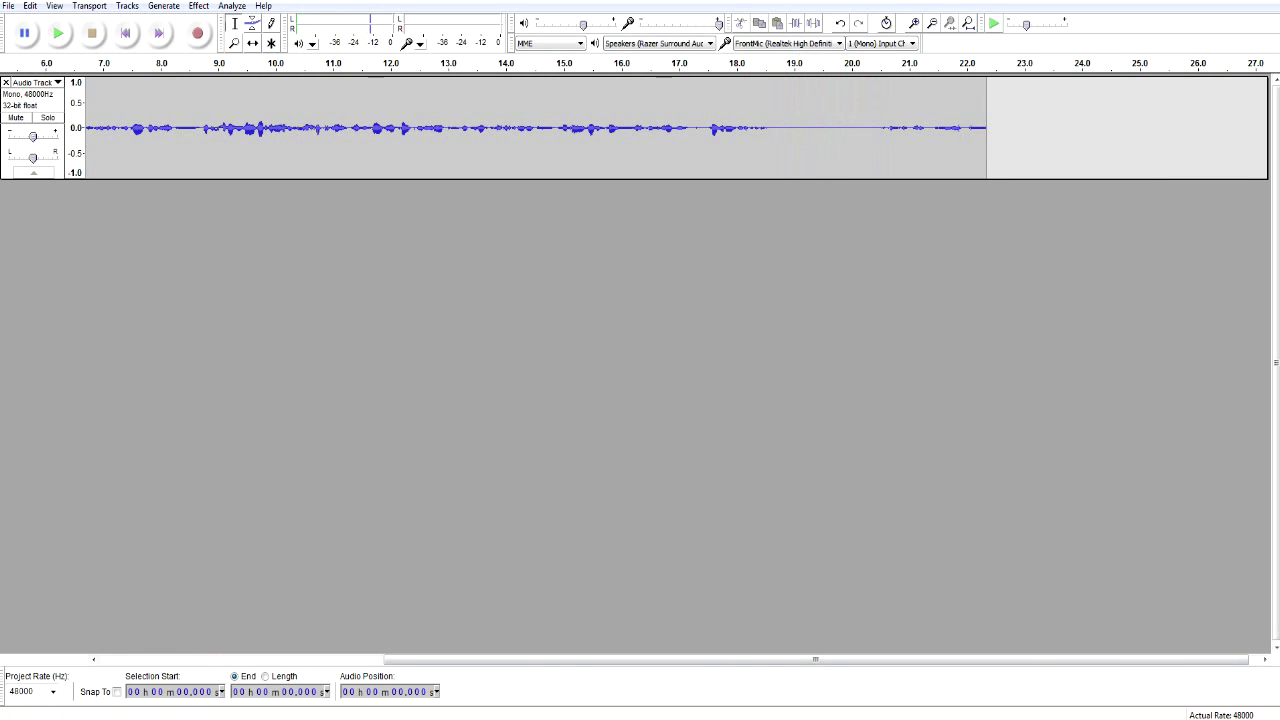
{"action": "left_click_drag", "start_coordinate": [815, 659], "coordinate": [532, 659]}
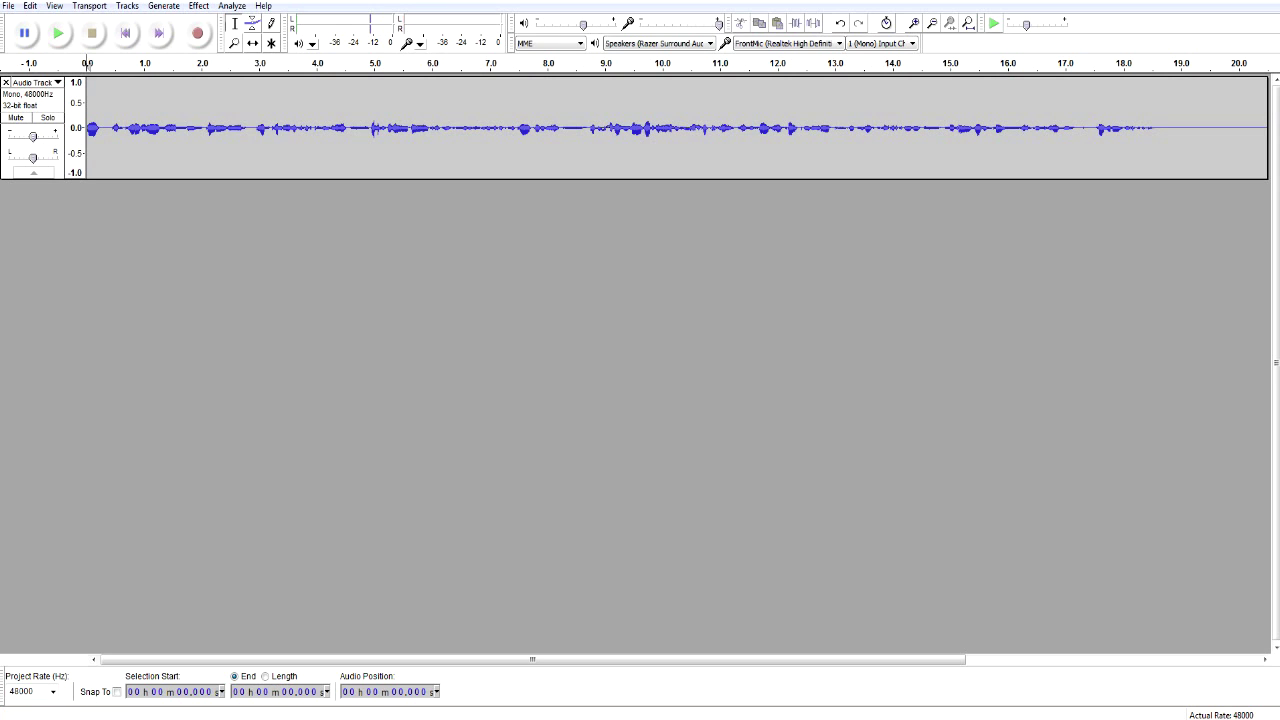
{"action": "mouse_move", "coordinate": [532, 659]}
{"action": "left_mouse_down"}
{"action": "mouse_move", "coordinate": [827, 659]}
{"action": "mouse_move", "coordinate": [532, 659]}
{"action": "left_mouse_up"}
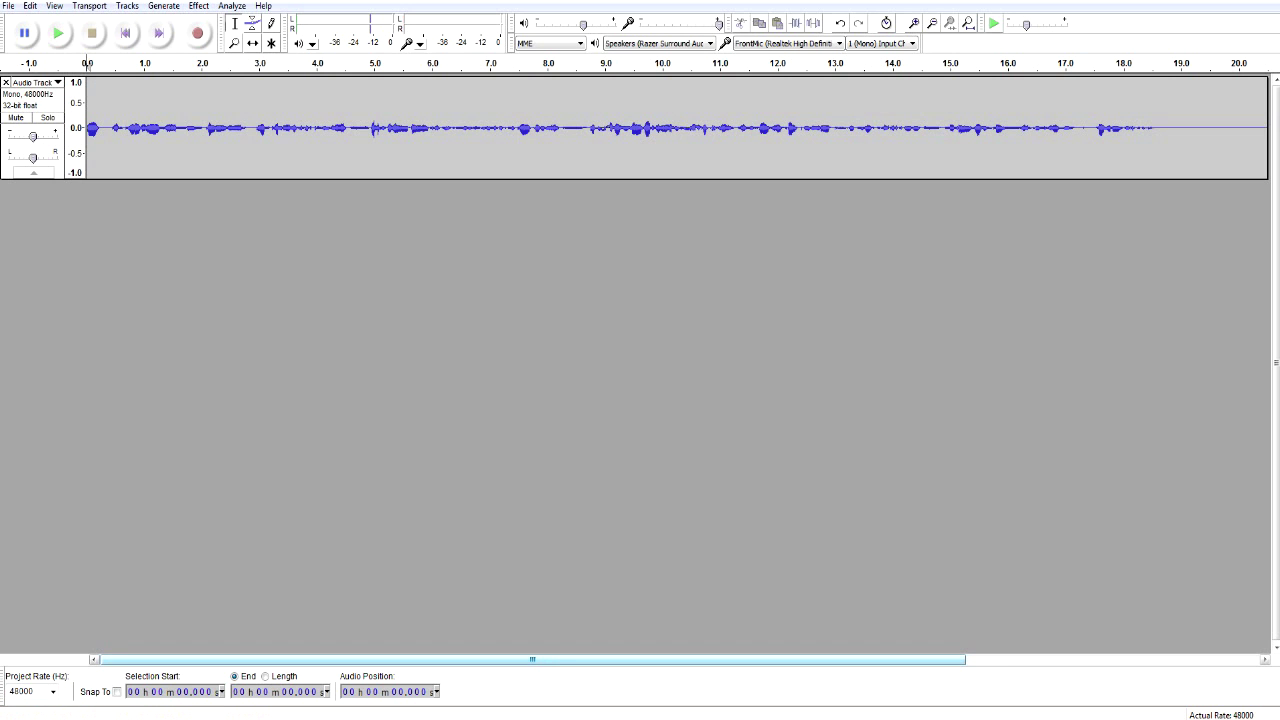
Select the quiet stretch from about 19.1 to 20.2 s near the recording's end, and clear the selection again.
{"action": "mouse_move", "coordinate": [532, 659]}
{"action": "left_mouse_down"}
{"action": "mouse_move", "coordinate": [810, 659]}
{"action": "mouse_move", "coordinate": [532, 659]}
{"action": "left_mouse_up"}
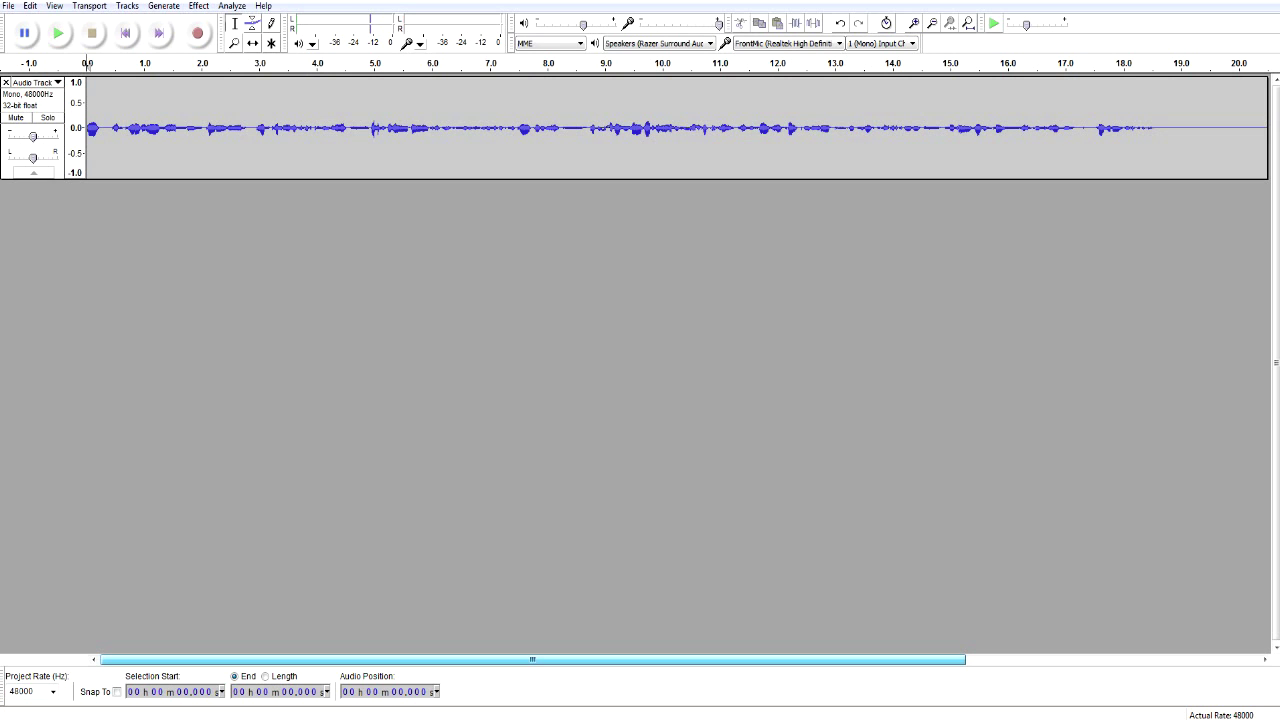
{"action": "left_click_drag", "start_coordinate": [532, 659], "coordinate": [825, 659]}
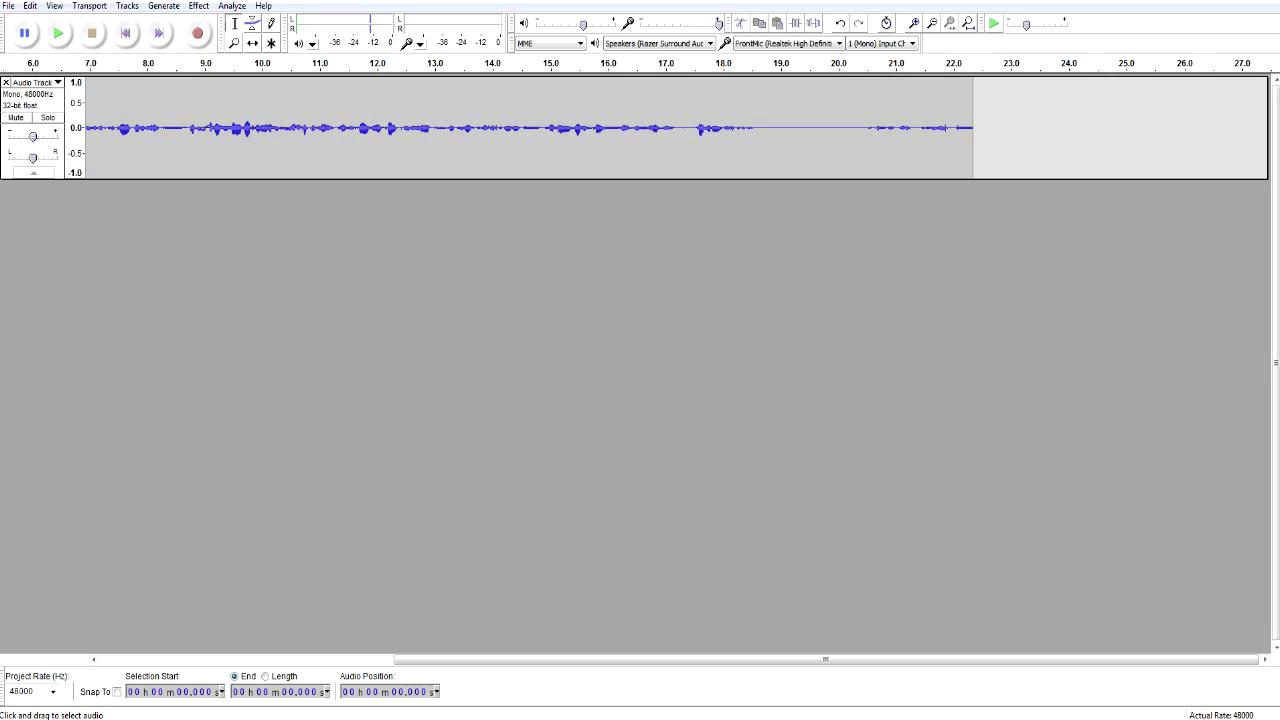
{"action": "mouse_move", "coordinate": [787, 128]}
{"action": "left_mouse_down"}
{"action": "mouse_move", "coordinate": [870, 128]}
{"action": "mouse_move", "coordinate": [847, 128]}
{"action": "left_mouse_up"}
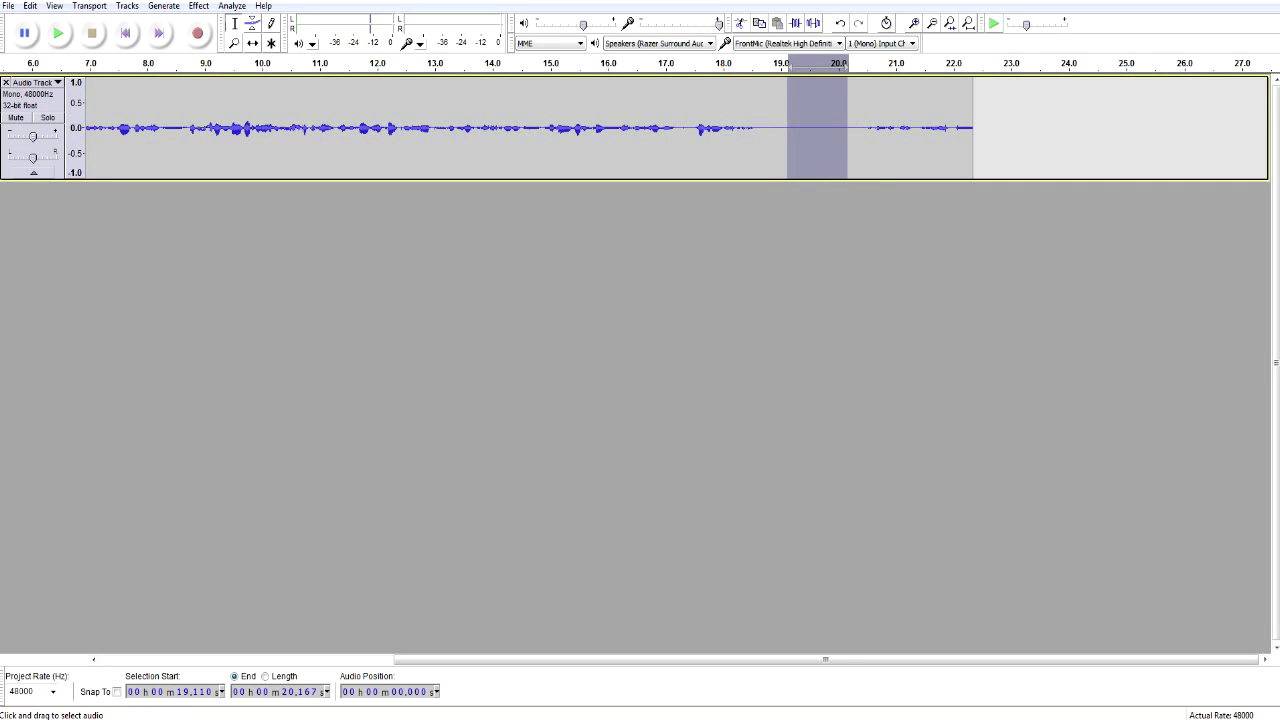
{"action": "left_click_drag", "start_coordinate": [692, 128], "coordinate": [689, 128]}
{"action": "left_click", "coordinate": [149, 128]}
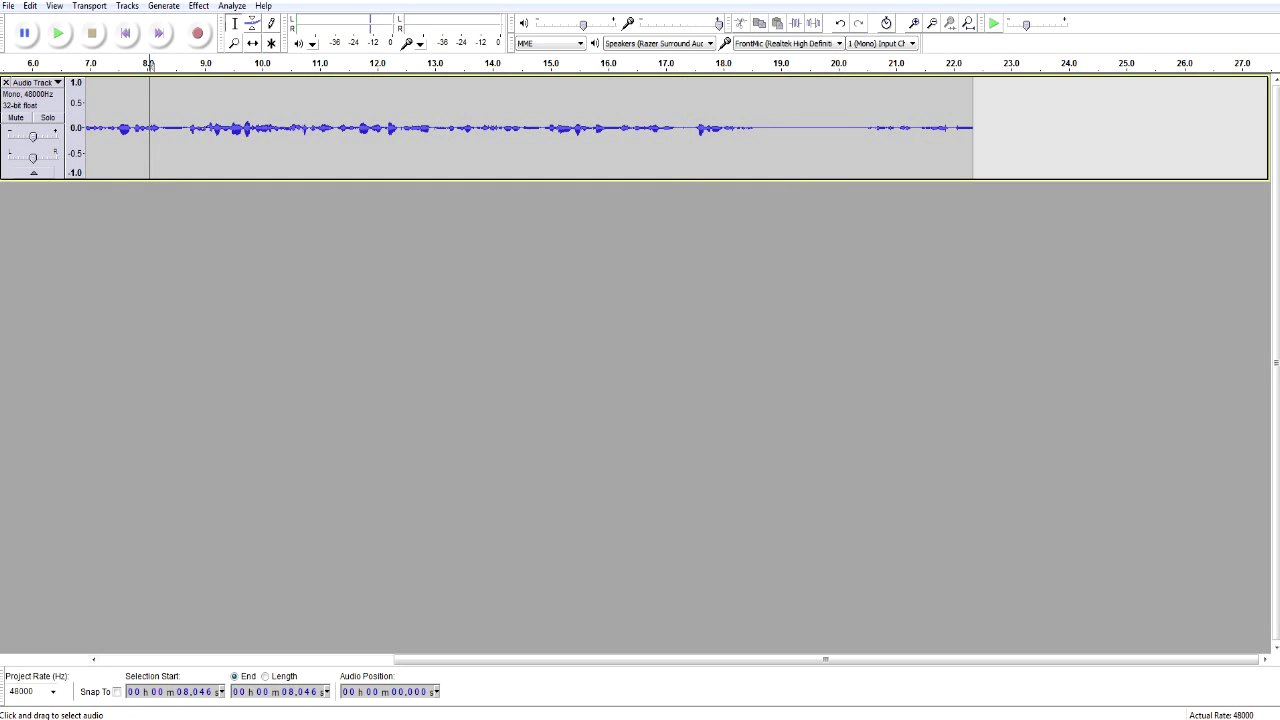
Zoom into the waveform around 9.7 s with the Zoom tool, zoom back out and restore the normal zoom.
{"action": "left_click", "coordinate": [235, 43]}
{"action": "left_click", "coordinate": [241, 125]}
{"action": "left_click", "coordinate": [241, 125]}
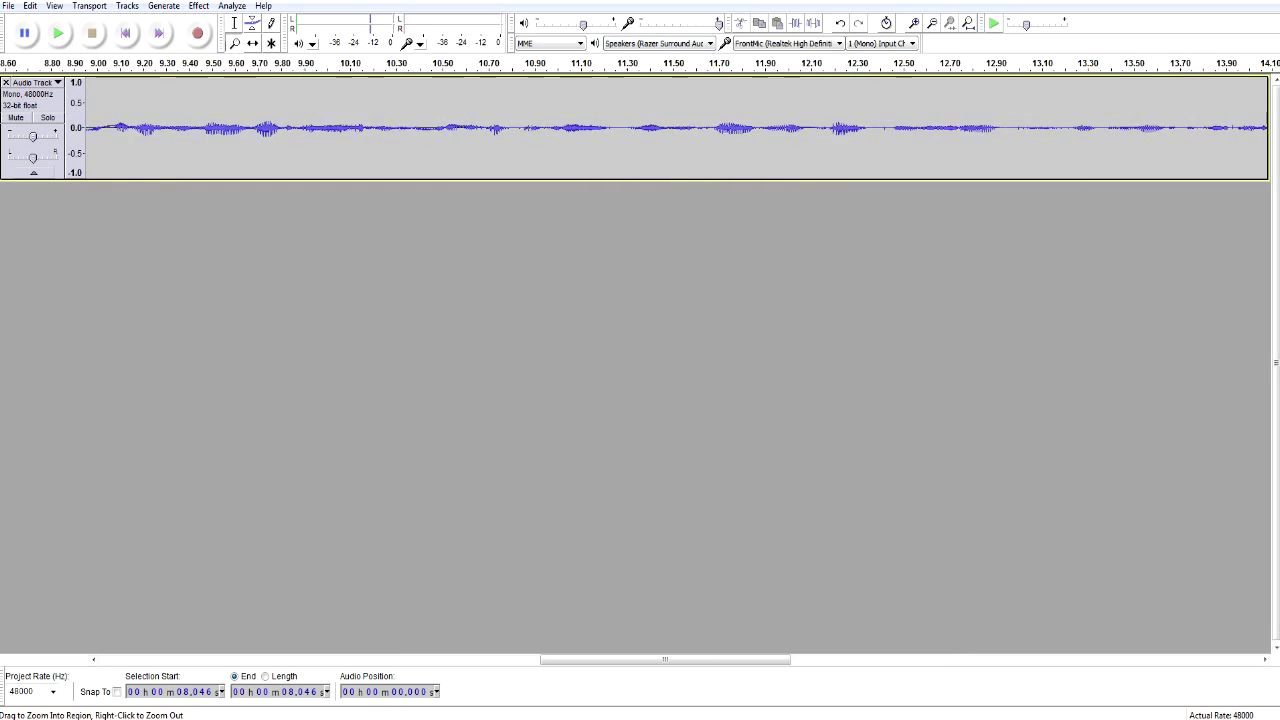
{"action": "right_click", "coordinate": [241, 125]}
{"action": "right_click", "coordinate": [241, 125]}
{"action": "right_click", "coordinate": [241, 125]}
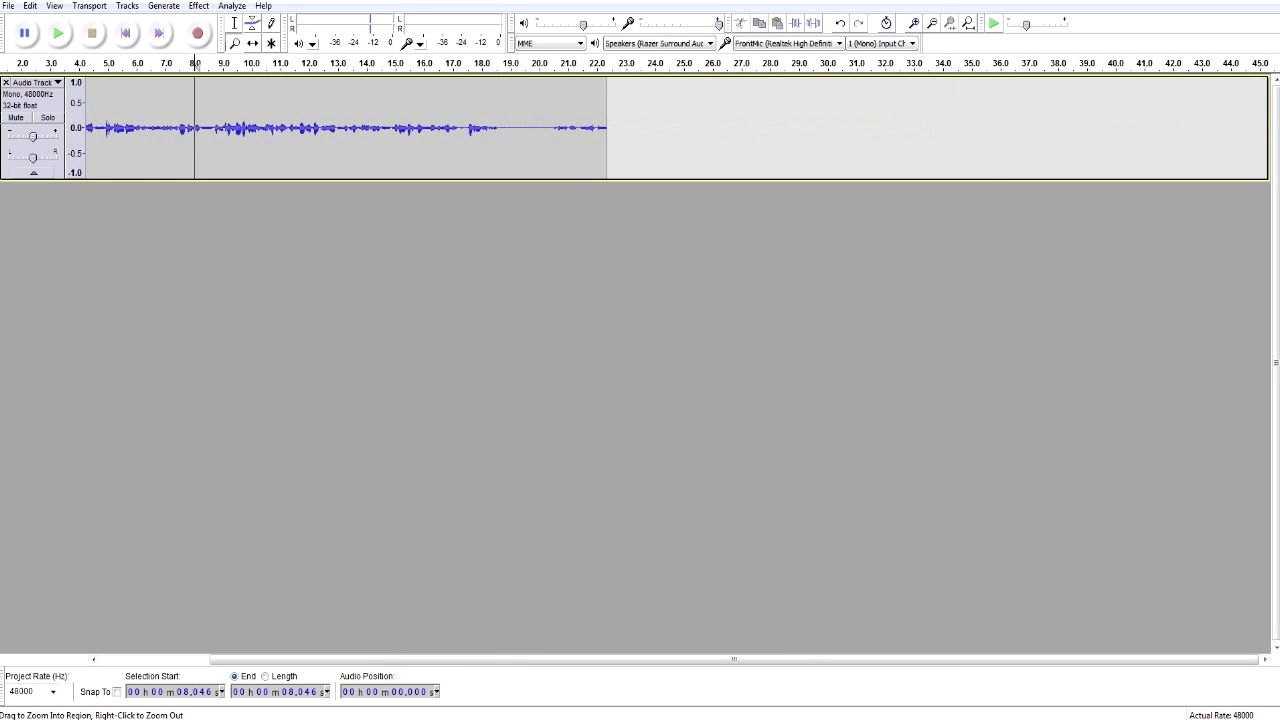
{"action": "key", "text": "ctrl+1"}
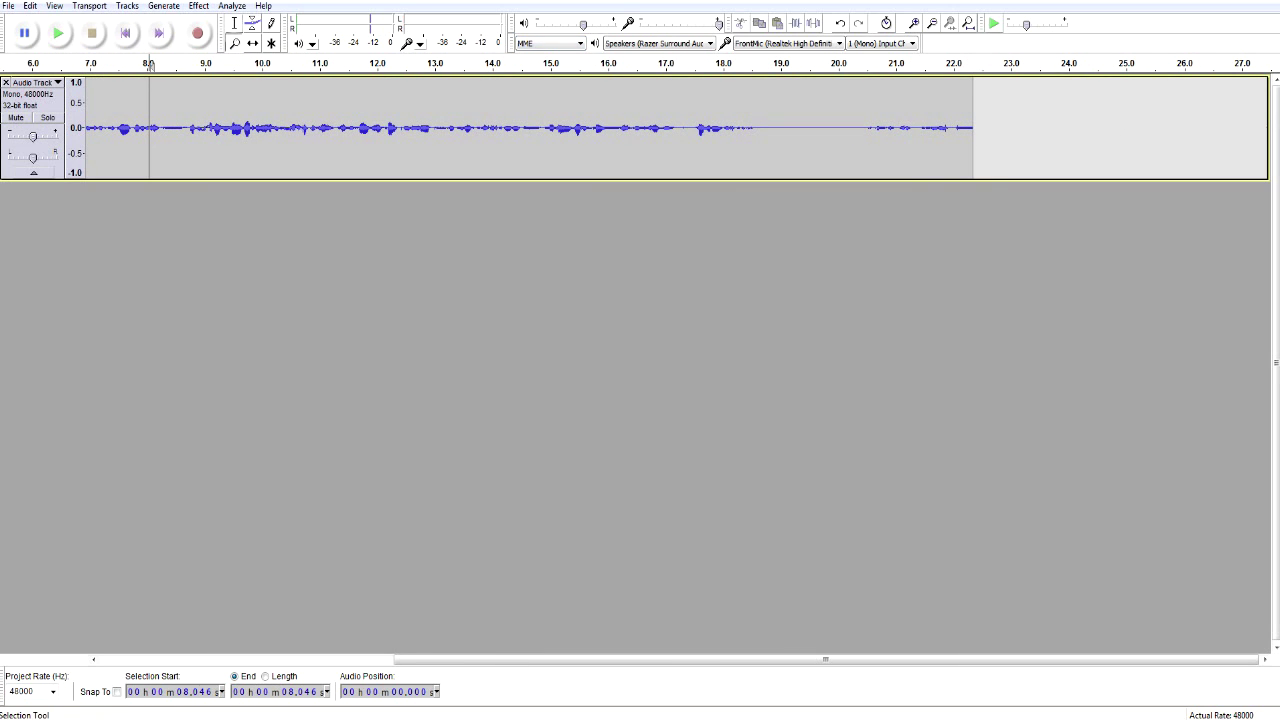
Select the quiet stretch from about 18.8 to 20.2 s with the Selection tool and play it twice.
{"action": "key", "text": "F1"}
{"action": "left_click_drag", "start_coordinate": [848, 128], "coordinate": [769, 128]}
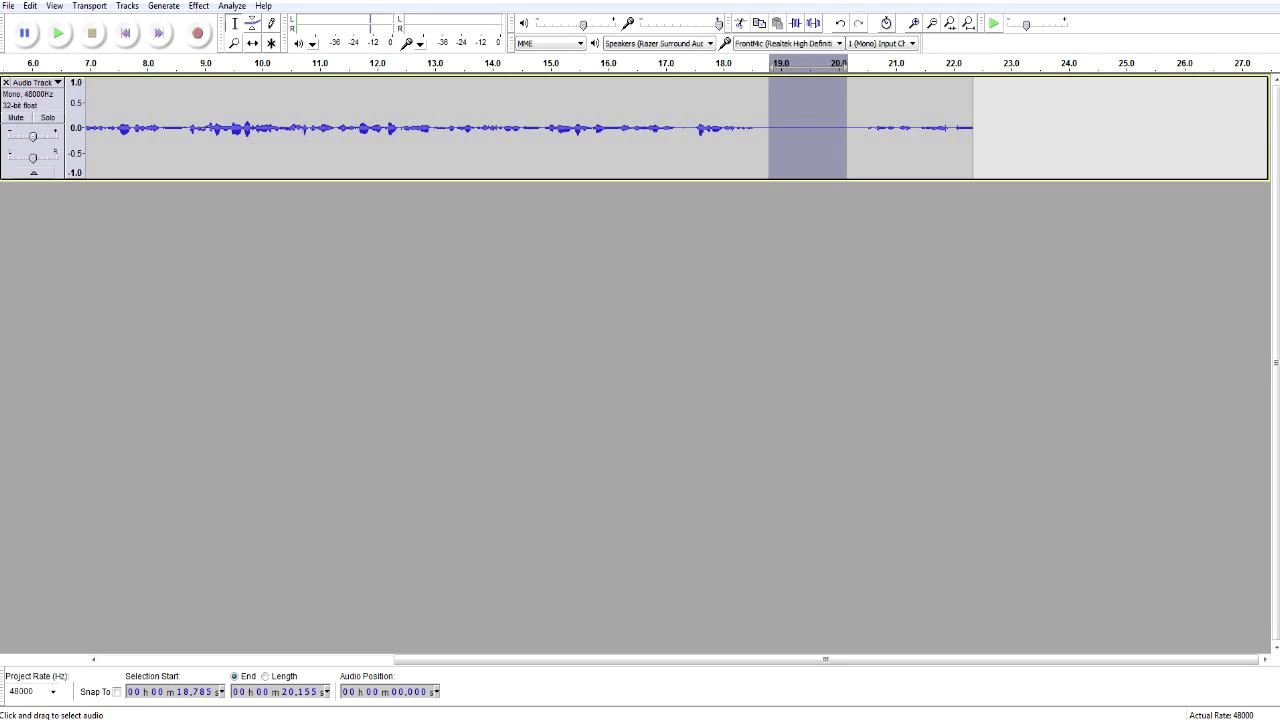
{"action": "left_click", "coordinate": [58, 33]}
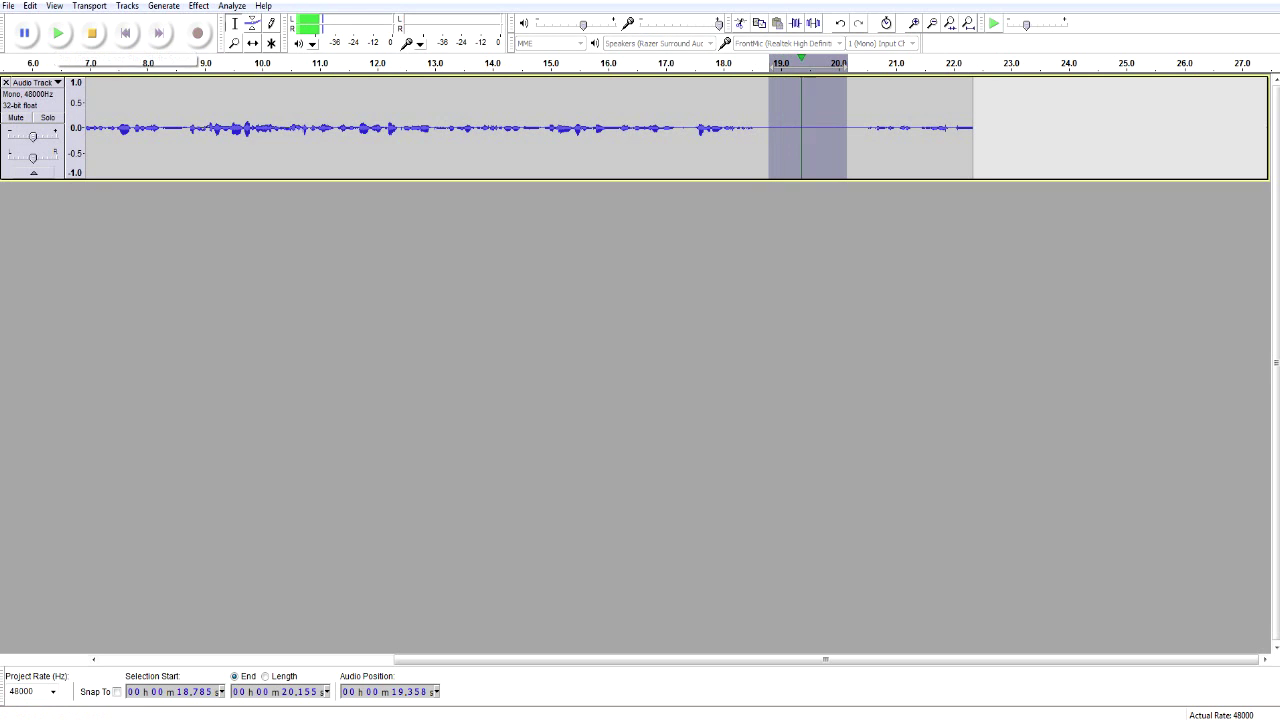
{"action": "left_click", "coordinate": [58, 33]}
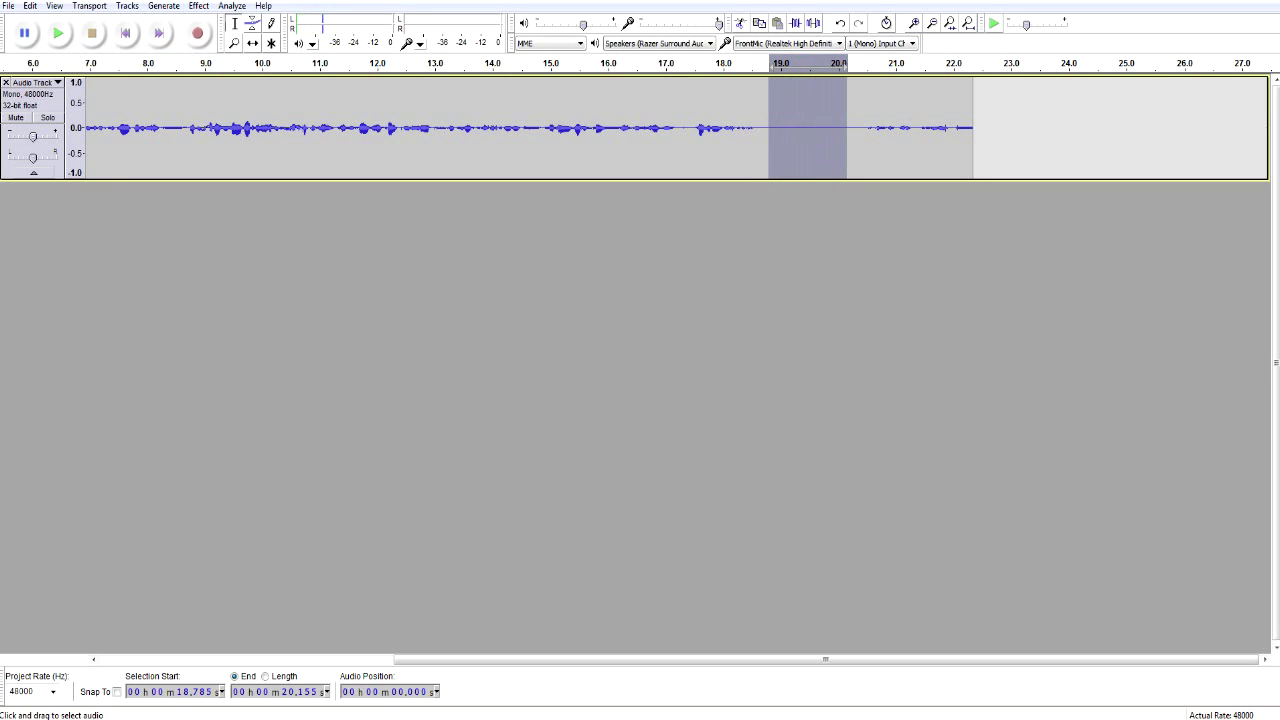
Capture a noise profile from the selected quiet stretch with the Noise Removal effect.
{"action": "left_click", "coordinate": [199, 6]}
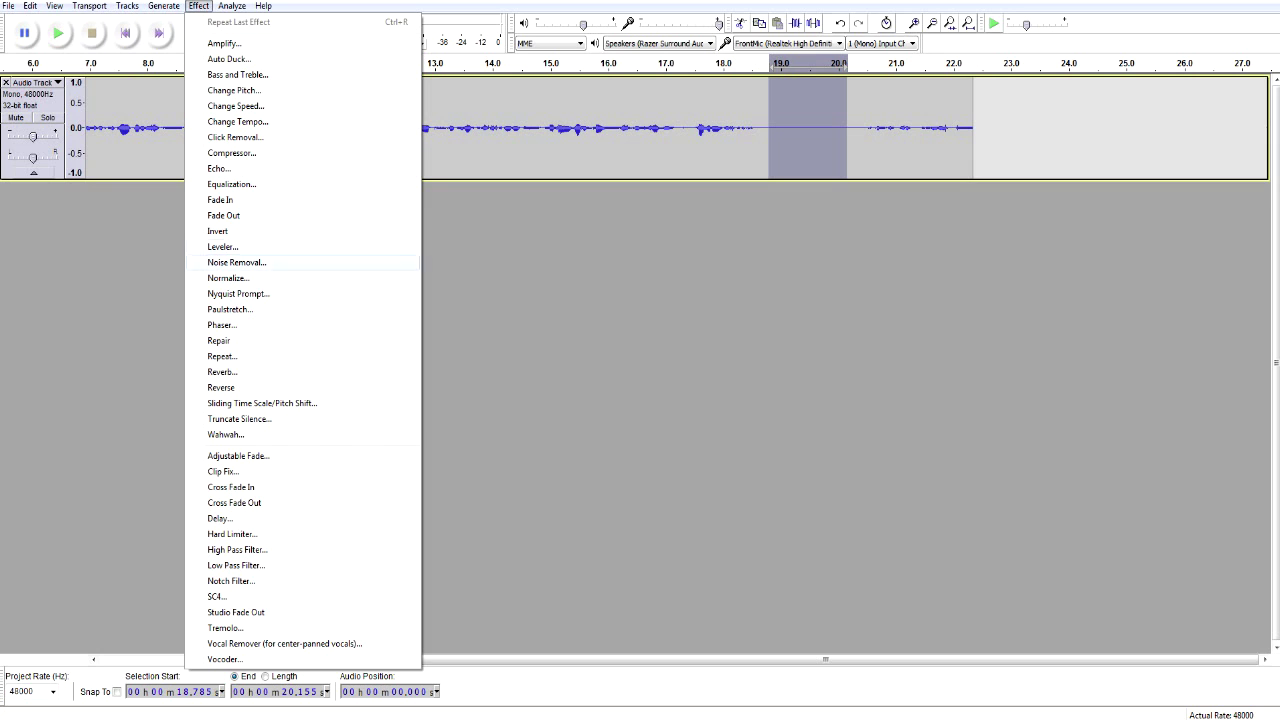
{"action": "key", "text": "Return"}
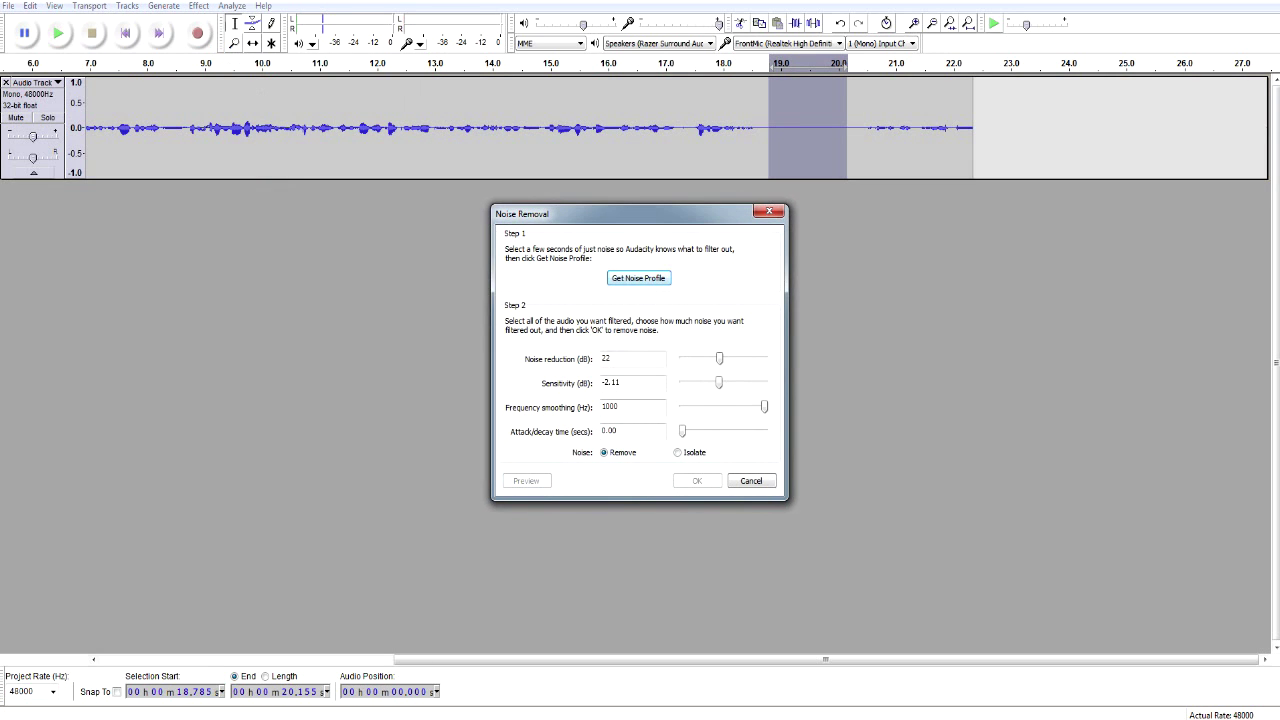
{"action": "left_click", "coordinate": [638, 278]}
Select the whole track, preview Noise Removal with its existing settings and apply it to the recording.
{"action": "double_click", "coordinate": [691, 128]}
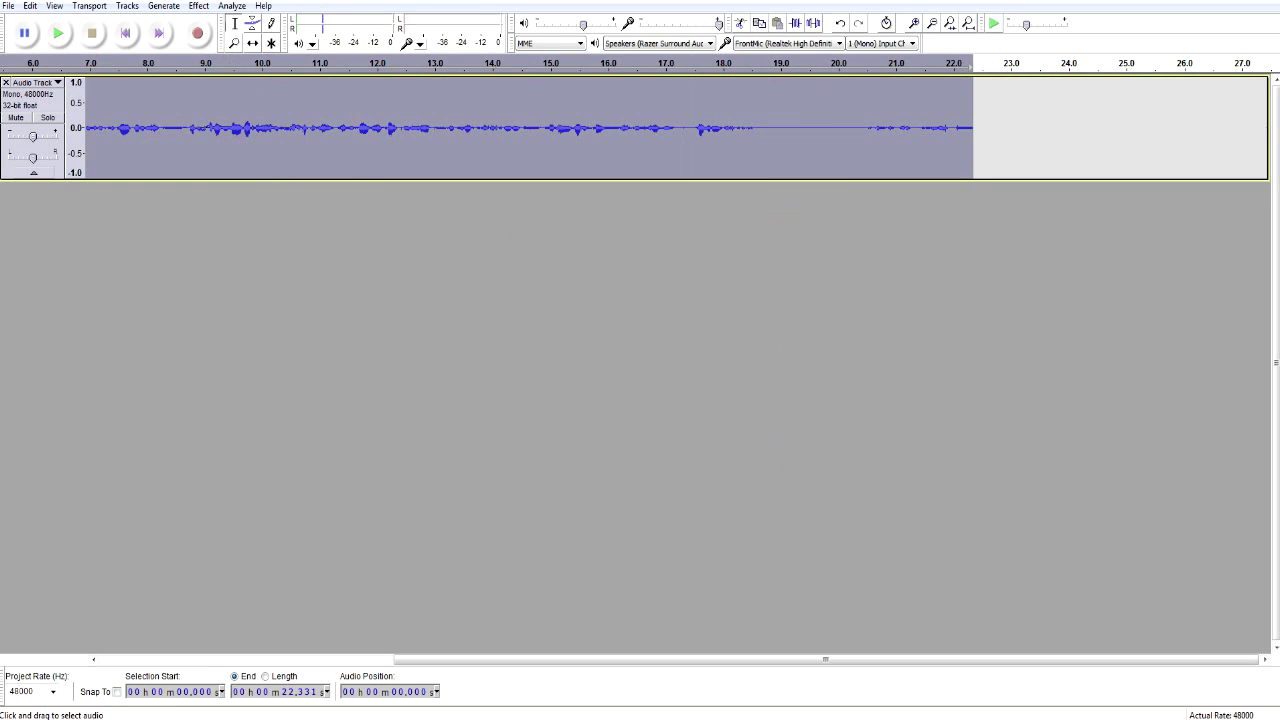
{"action": "left_click", "coordinate": [199, 6]}
{"action": "left_click", "coordinate": [238, 262]}
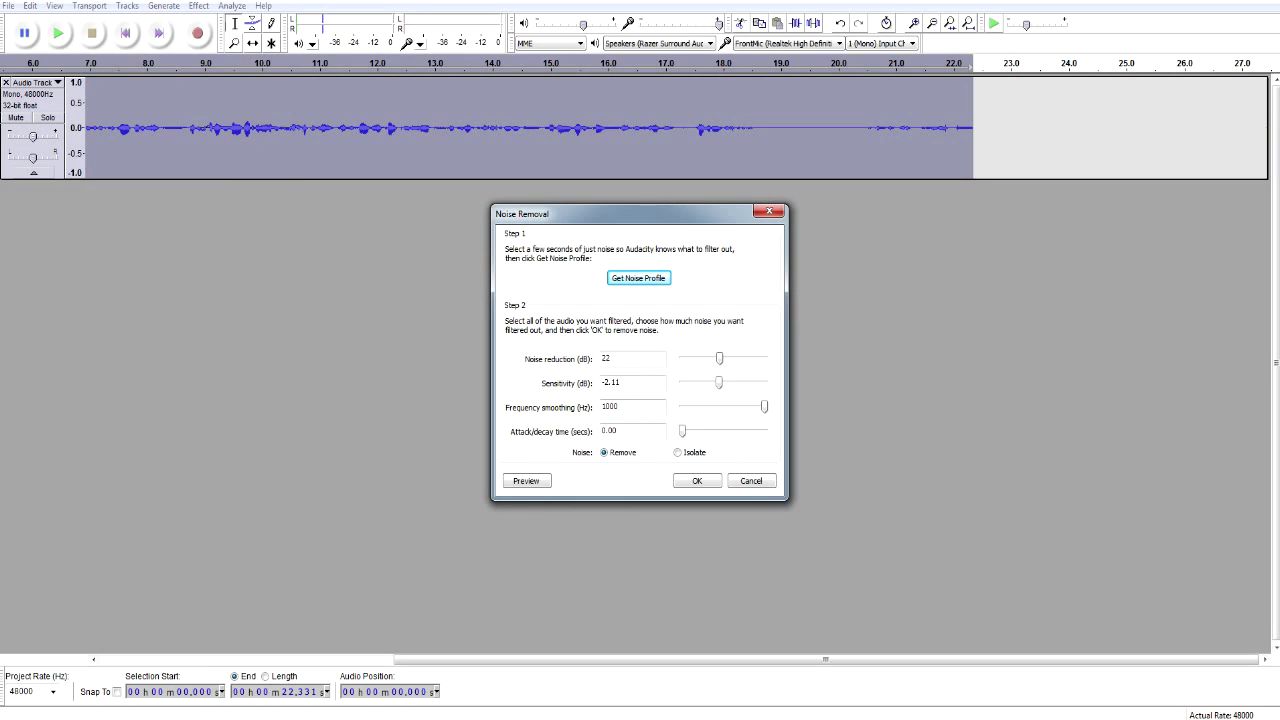
{"action": "left_click", "coordinate": [527, 481]}
{"action": "left_click", "coordinate": [697, 481]}
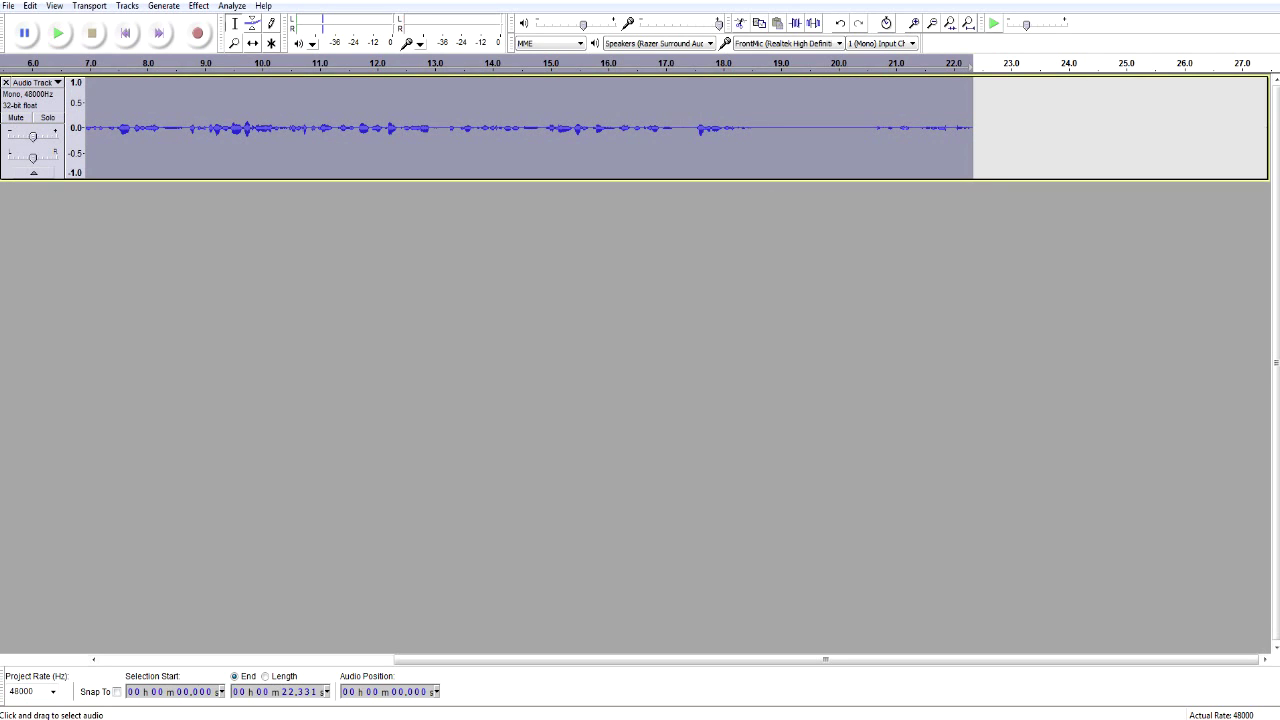
Play the start of the noise-reduced recording, stop it and place the cursor at about 2.4 s.
{"action": "left_click", "coordinate": [58, 33]}
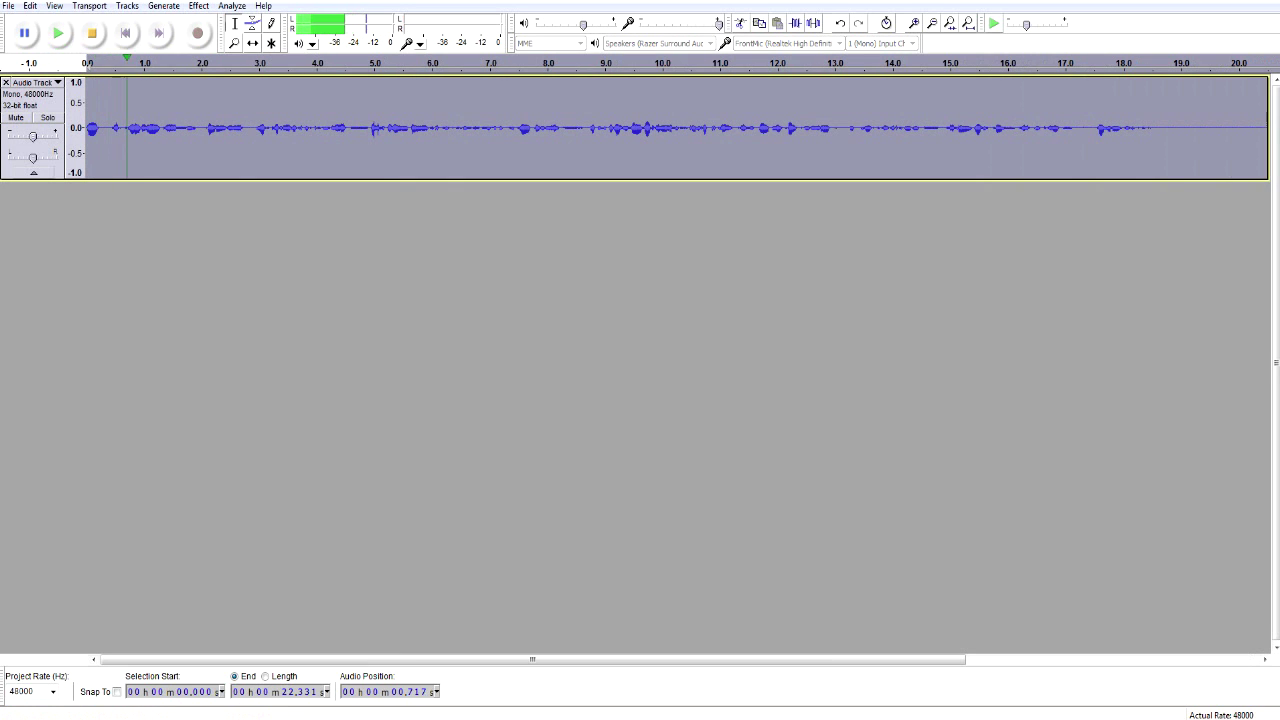
{"action": "left_click", "coordinate": [92, 33]}
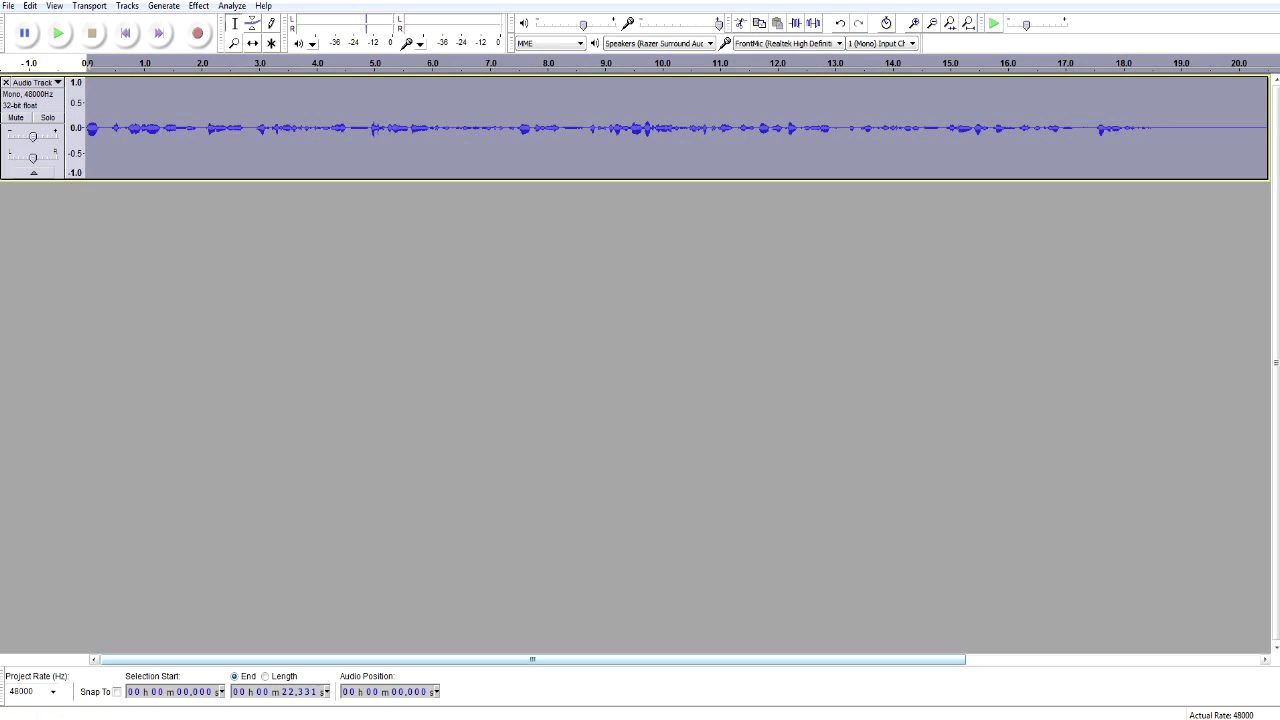
{"action": "mouse_move", "coordinate": [533, 660]}
{"action": "left_mouse_down"}
{"action": "mouse_move", "coordinate": [709, 660]}
{"action": "mouse_move", "coordinate": [533, 660]}
{"action": "left_mouse_up"}
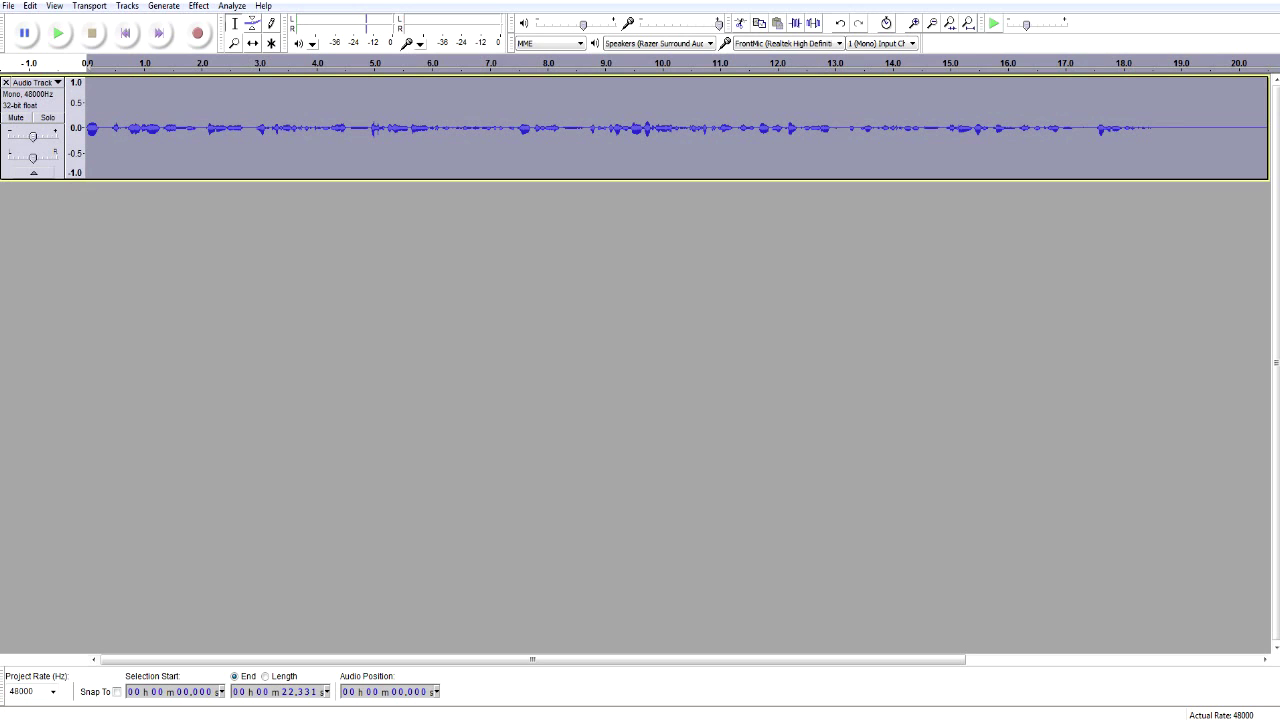
{"action": "left_click", "coordinate": [227, 128]}
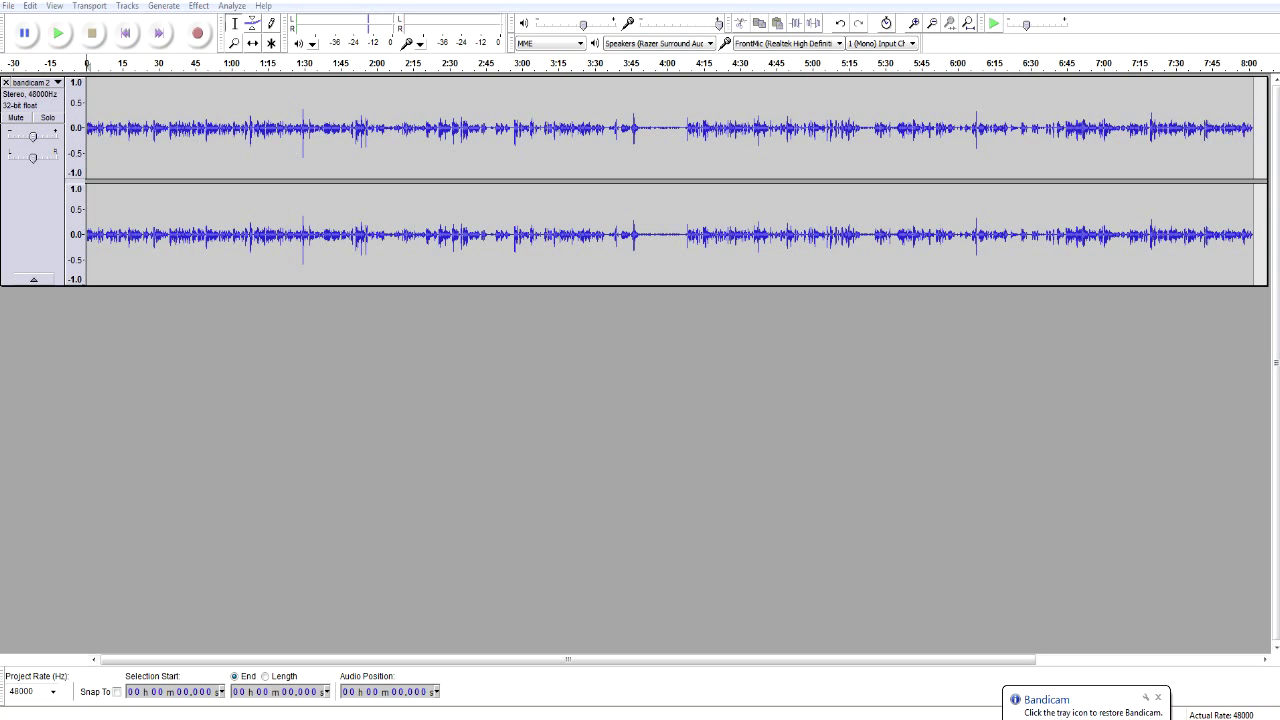
Start exporting the stereo bandicam track and choose the Music library as the destination folder.
{"action": "left_click", "coordinate": [330, 390]}
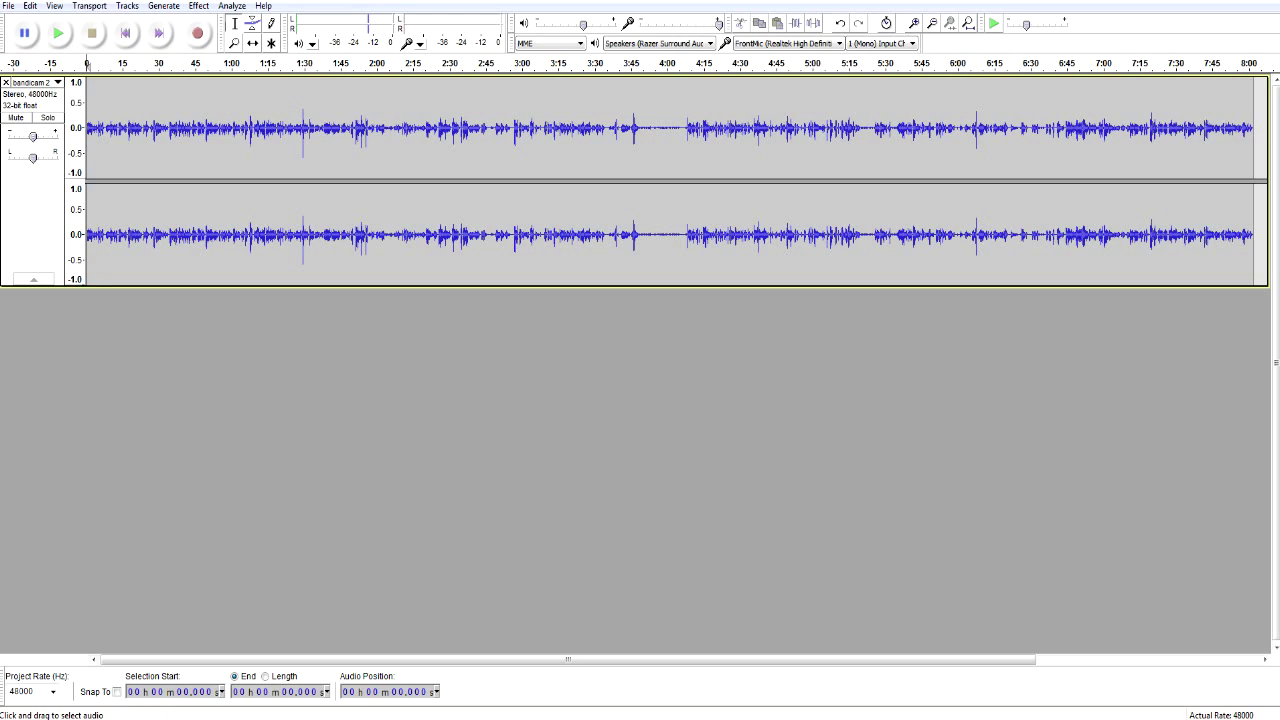
{"action": "left_click", "coordinate": [8, 6]}
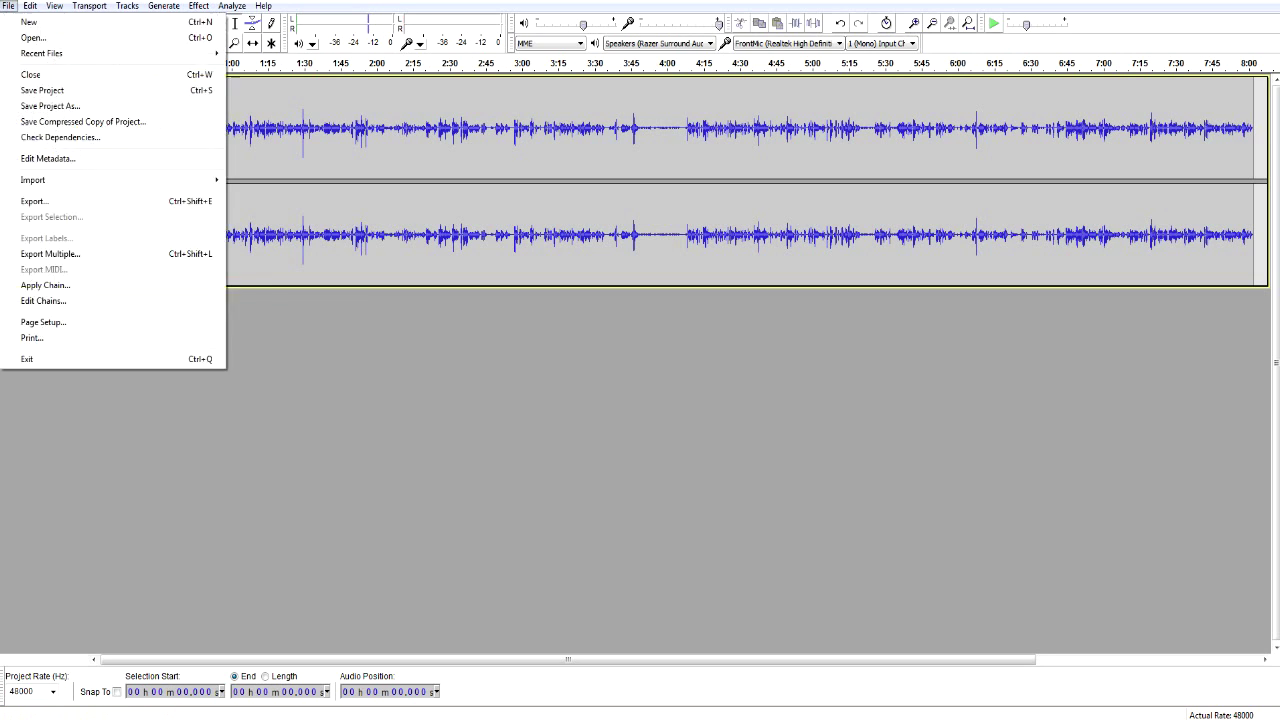
{"action": "left_click", "coordinate": [34, 201]}
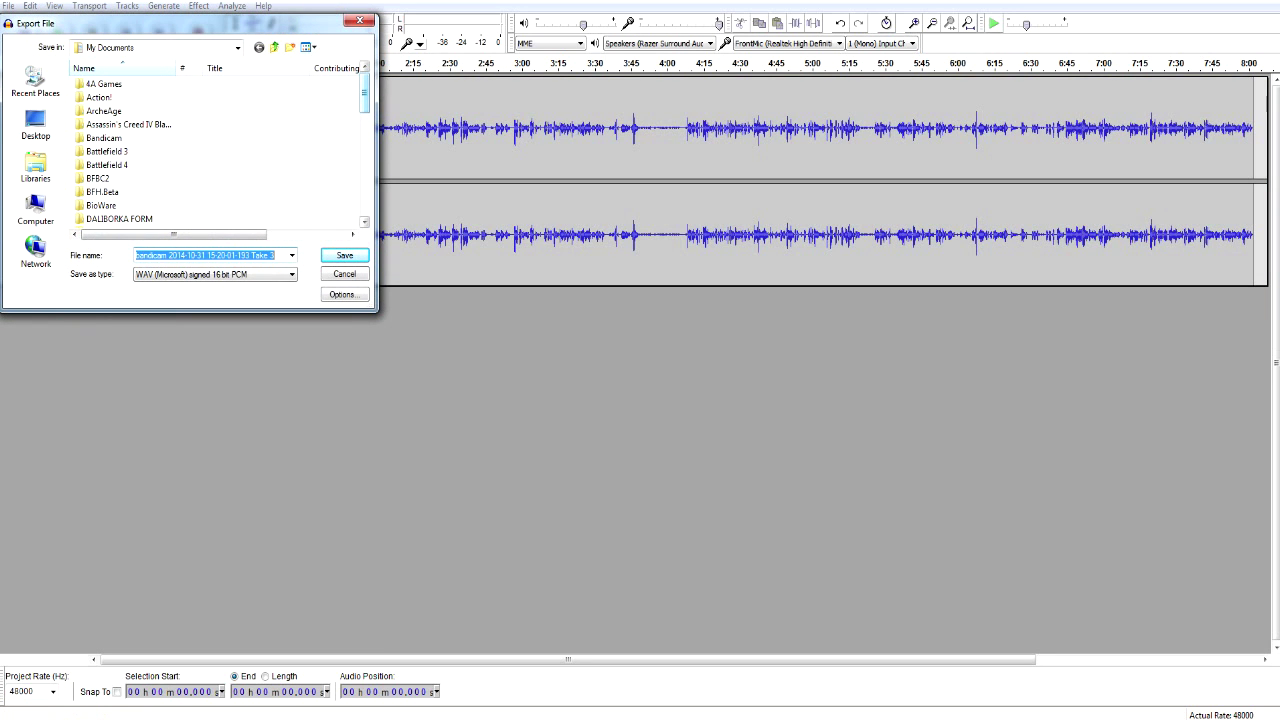
{"action": "left_click", "coordinate": [35, 167]}
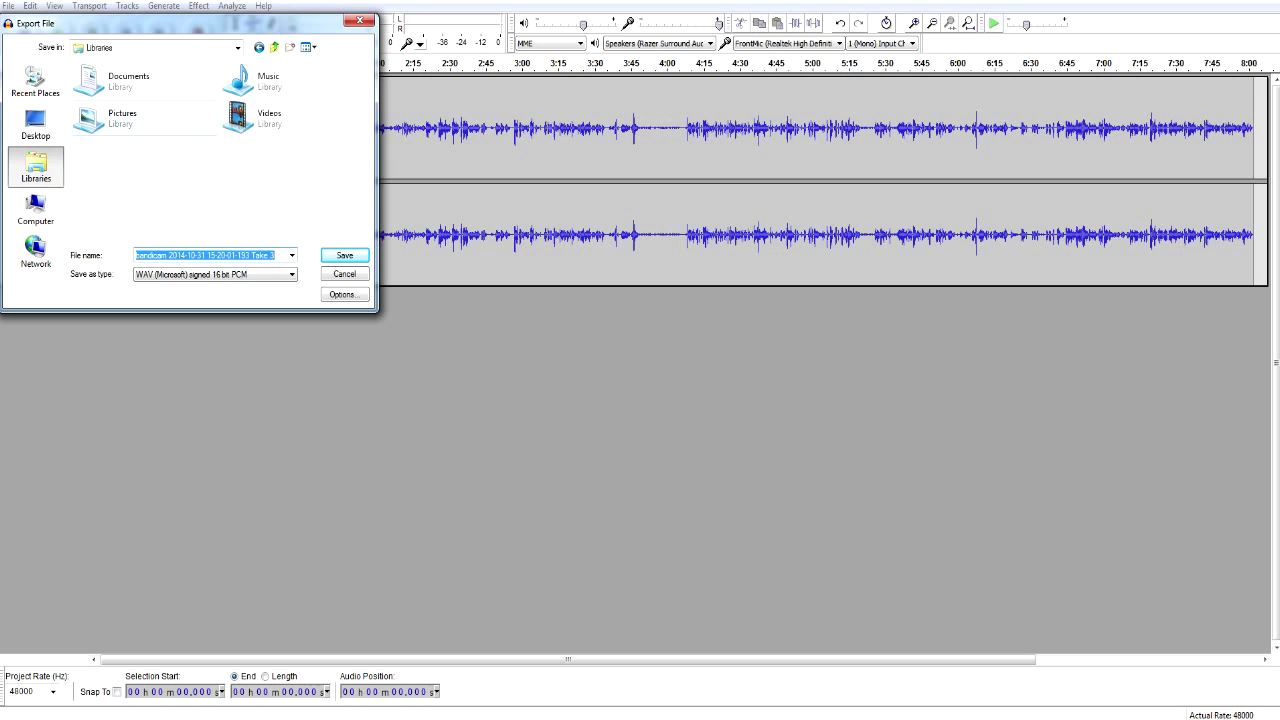
{"action": "double_click", "coordinate": [268, 80]}
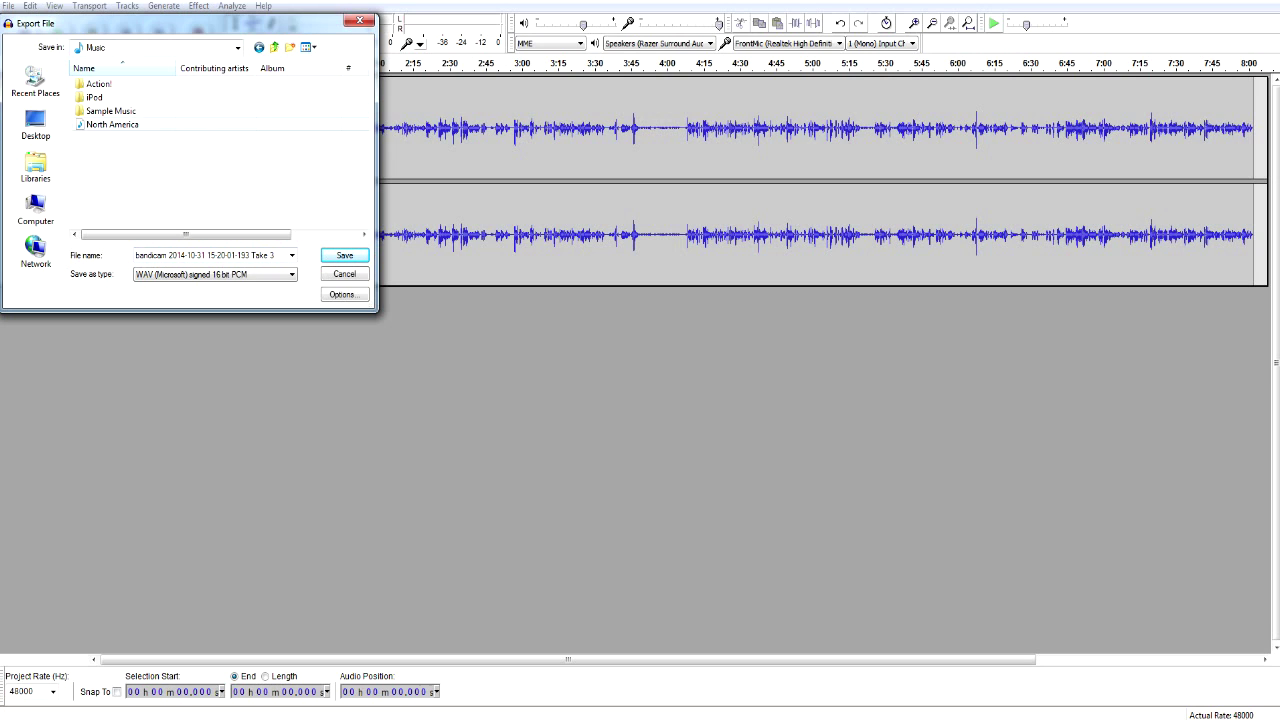
Export the audio as a WAV (Microsoft) signed 16 bit PCM file named freeicecream, accepting the blank metadata.
{"action": "left_click", "coordinate": [205, 255]}
{"action": "left_click", "coordinate": [215, 274]}
{"action": "left_click", "coordinate": [203, 255]}
{"action": "left_click", "coordinate": [203, 255]}
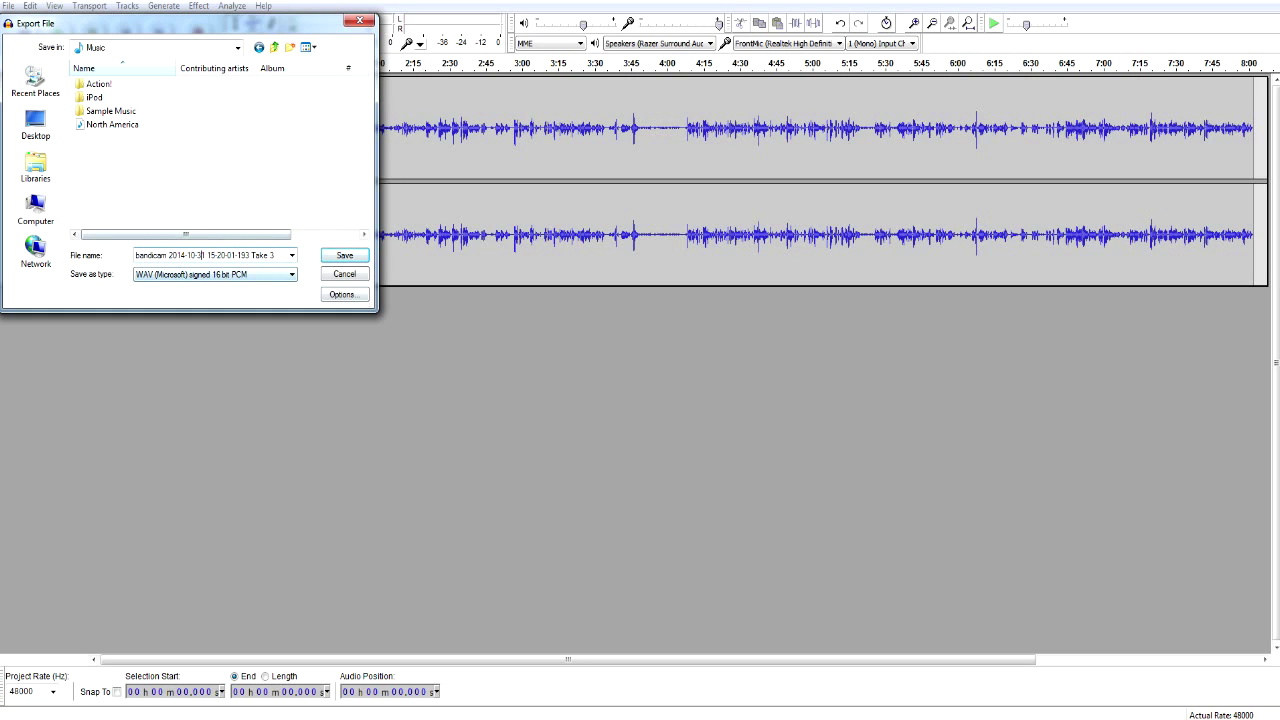
{"action": "left_click_drag", "start_coordinate": [278, 255], "coordinate": [62, 256]}
{"action": "type", "text": "fr"}
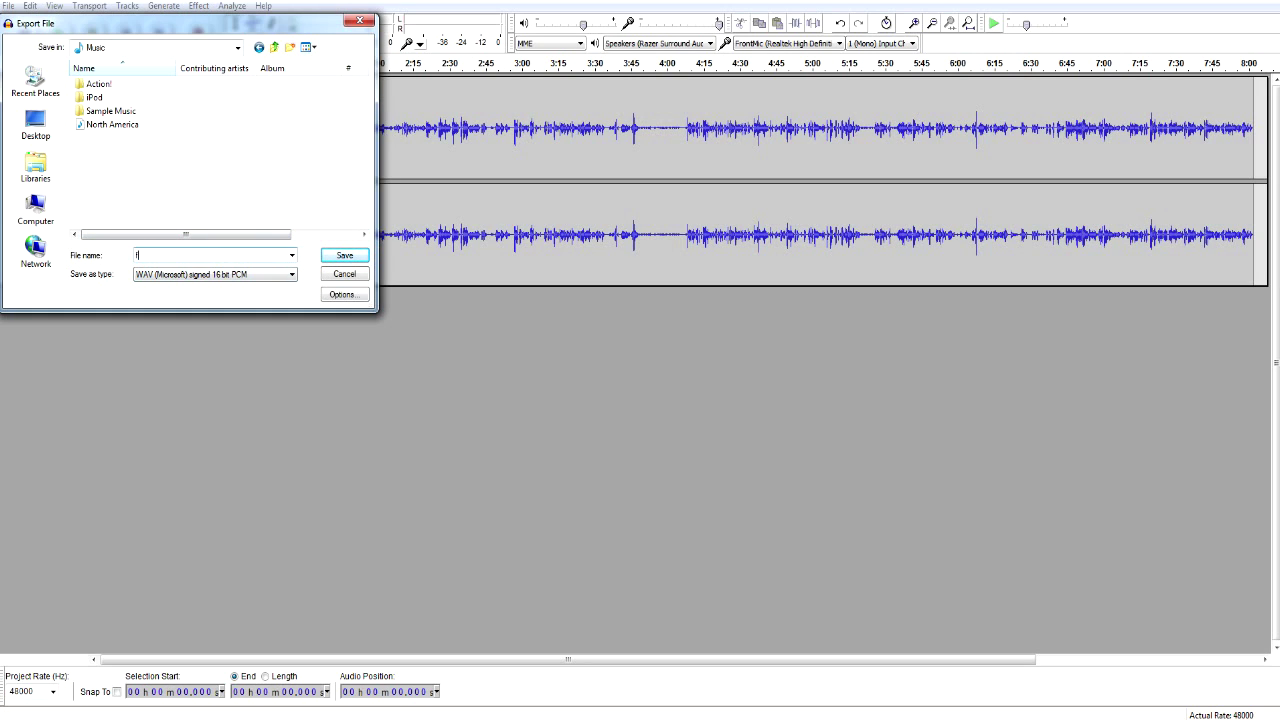
{"action": "type", "text": "eeicer"}
{"action": "type", "text": "ream"}
{"action": "key", "text": "Return"}
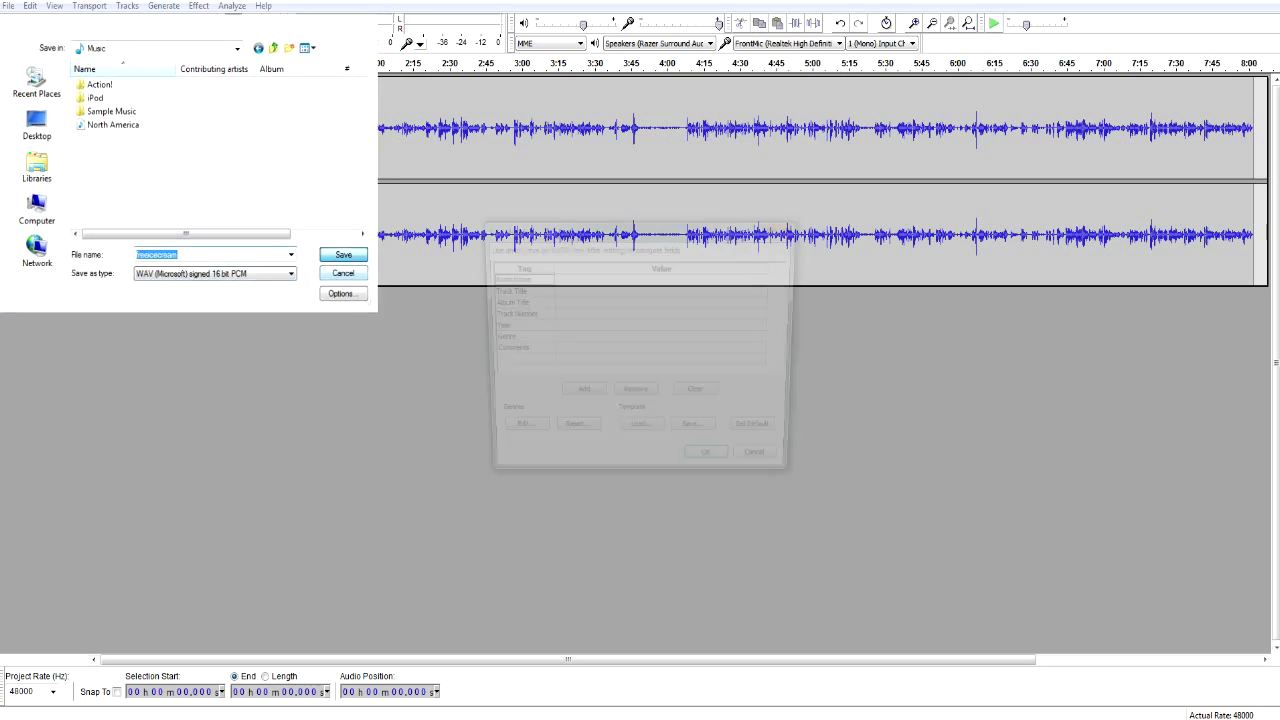
{"action": "key", "text": "Return"}
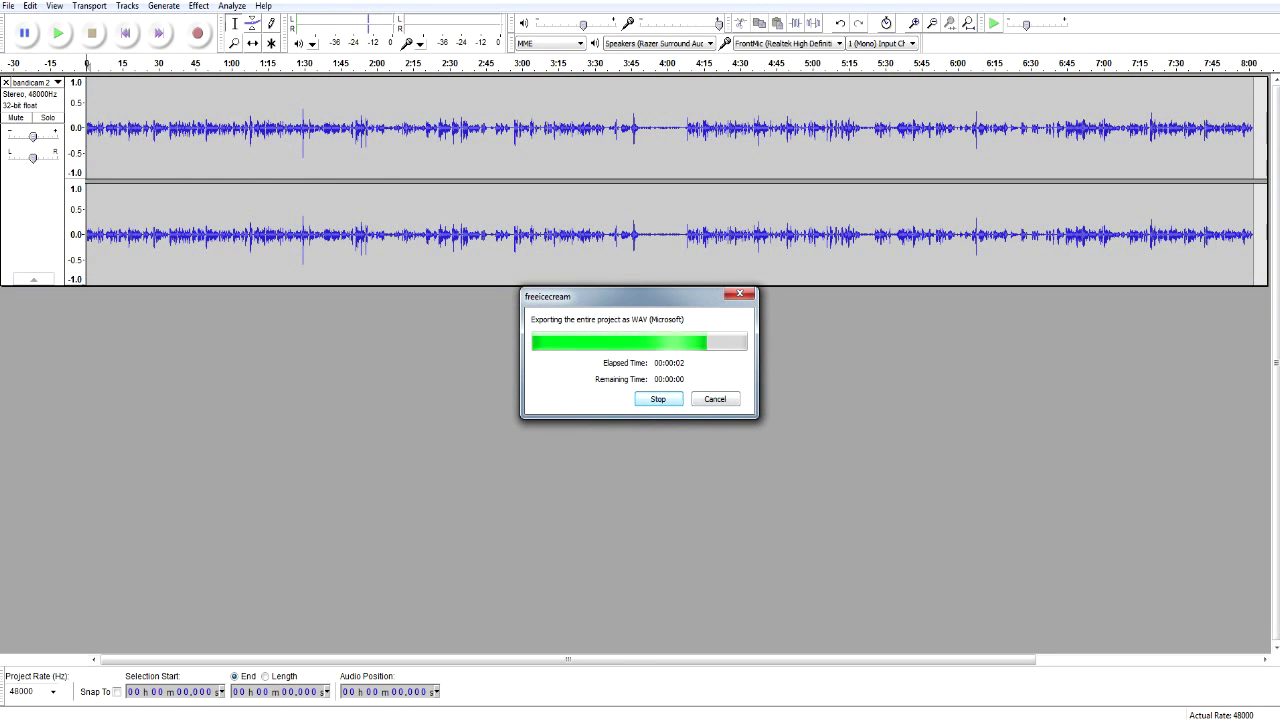
Switch to Windows Explorer, open the Music library and look through its files for the exported freeicecream file.
{"action": "left_click", "coordinate": [243, 715]}
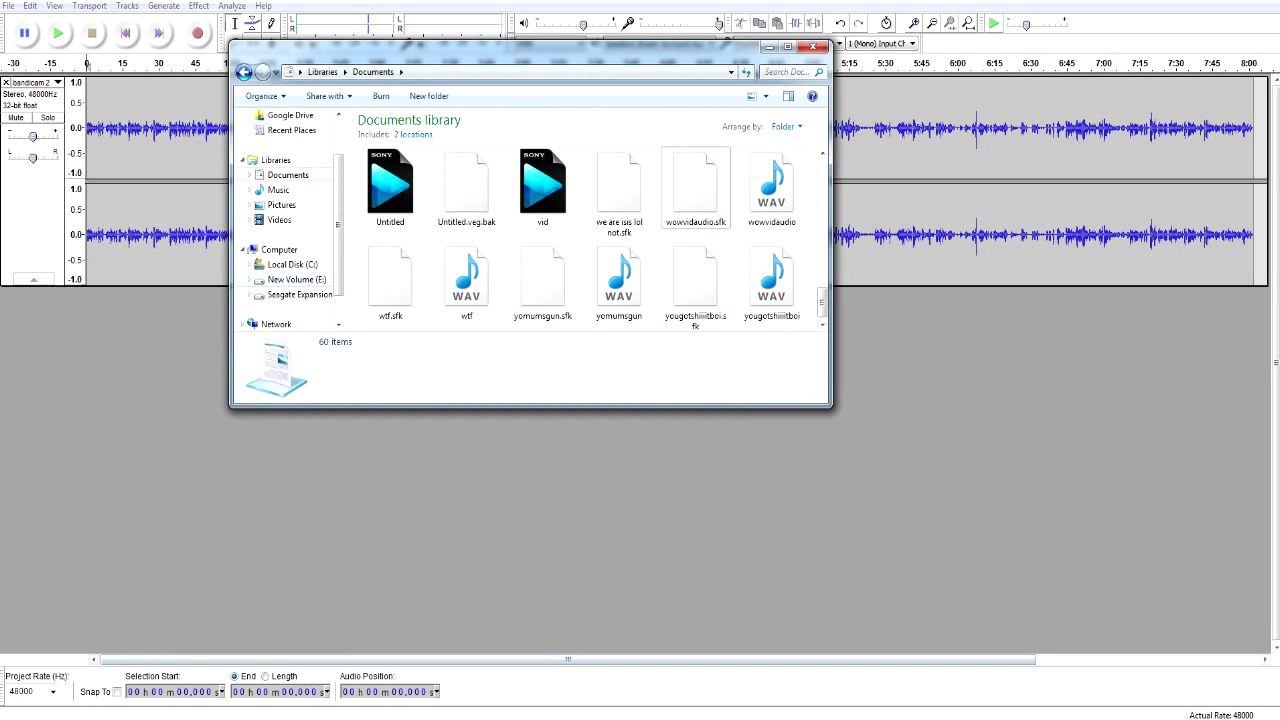
{"action": "left_click", "coordinate": [292, 265]}
{"action": "left_click", "coordinate": [278, 190]}
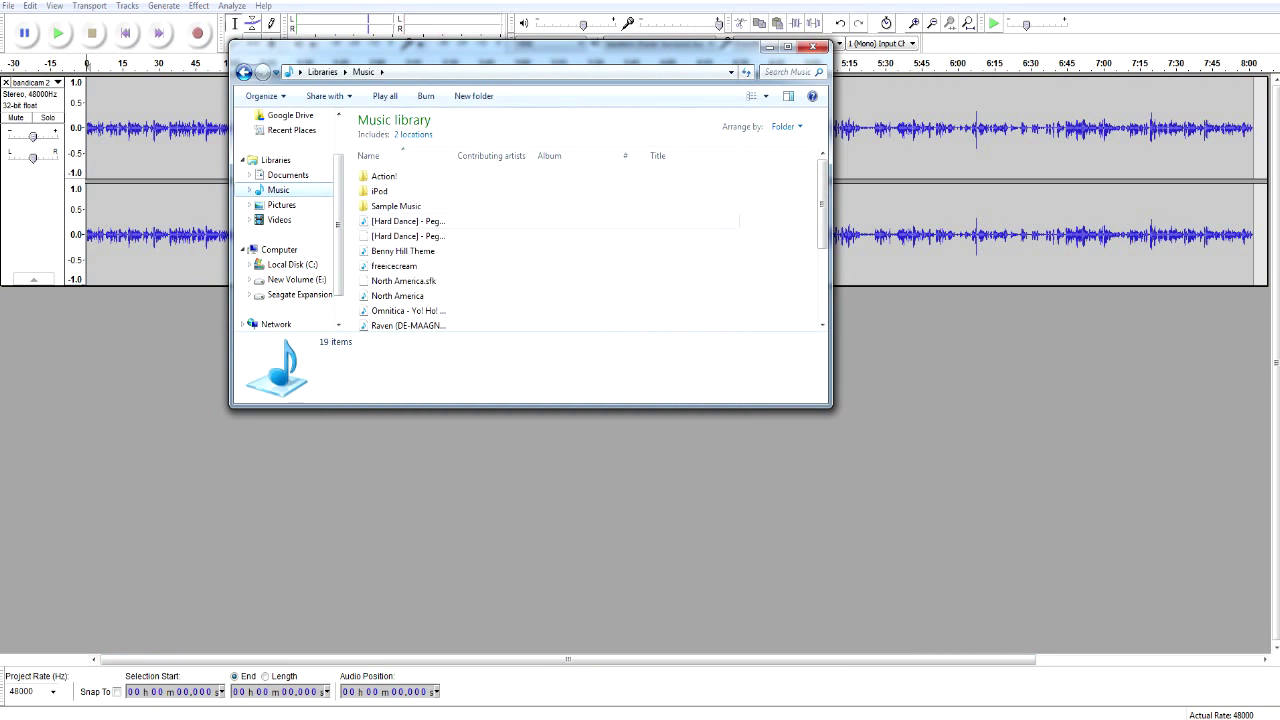
{"action": "left_click", "coordinate": [408, 235]}
{"action": "scroll", "coordinate": [408, 233], "scroll_direction": "down", "scroll_amount": 3}
{"action": "scroll", "coordinate": [408, 233], "scroll_direction": "up", "scroll_amount": 1}
{"action": "scroll", "coordinate": [405, 225], "scroll_direction": "up", "scroll_amount": 2}
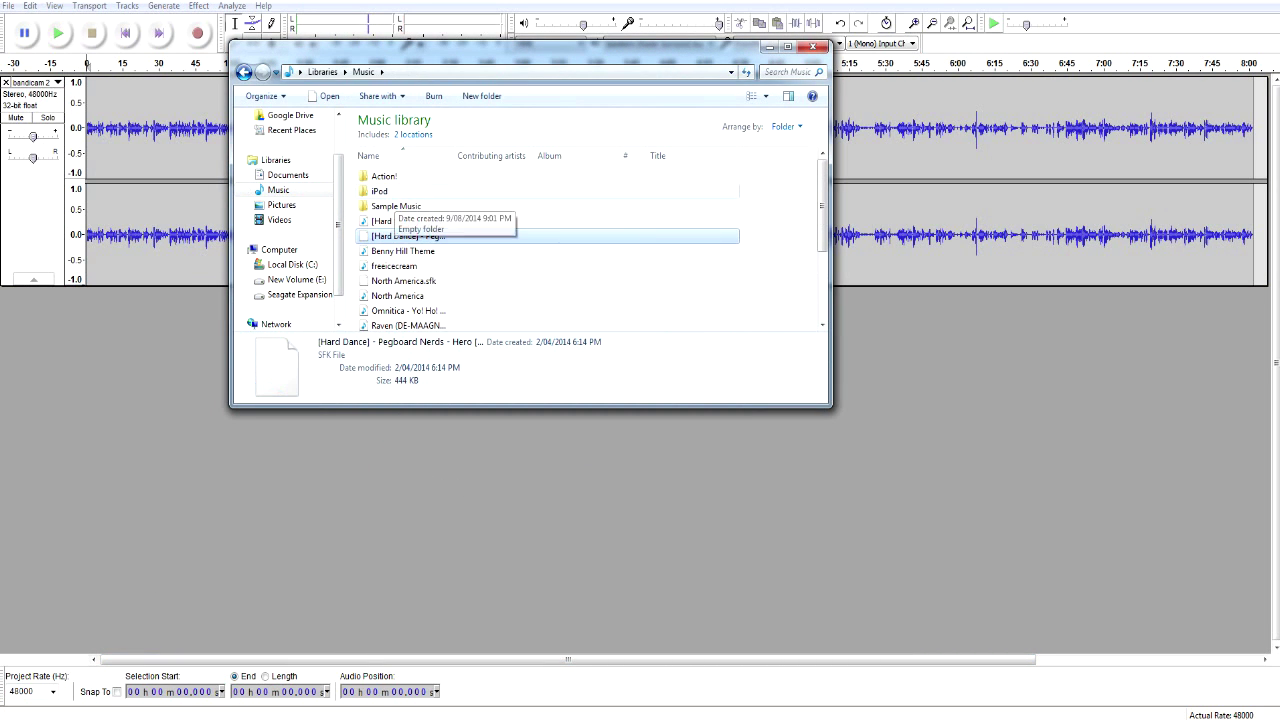
{"action": "scroll", "coordinate": [405, 220], "scroll_direction": "down", "scroll_amount": 3}
{"action": "scroll", "coordinate": [540, 240], "scroll_direction": "up", "scroll_amount": 3}
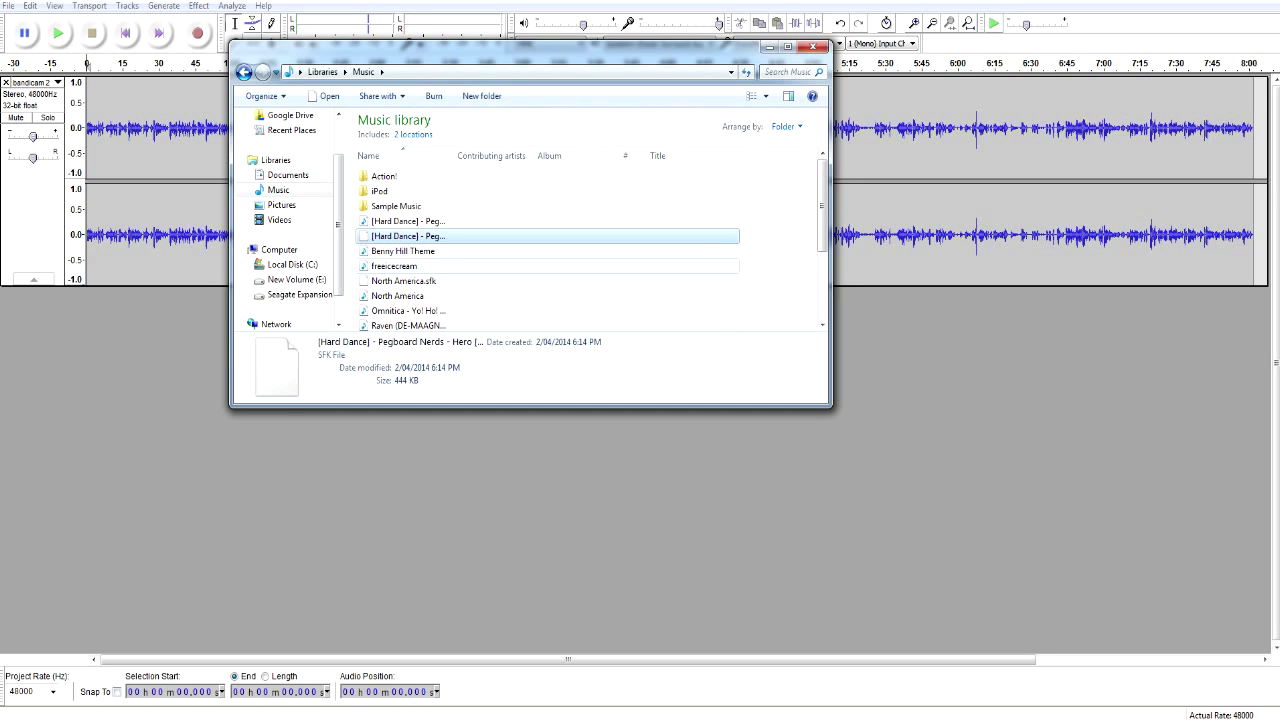
Play the exported freeicecream file briefly, and close the media player and the Music library window.
{"action": "double_click", "coordinate": [394, 266]}
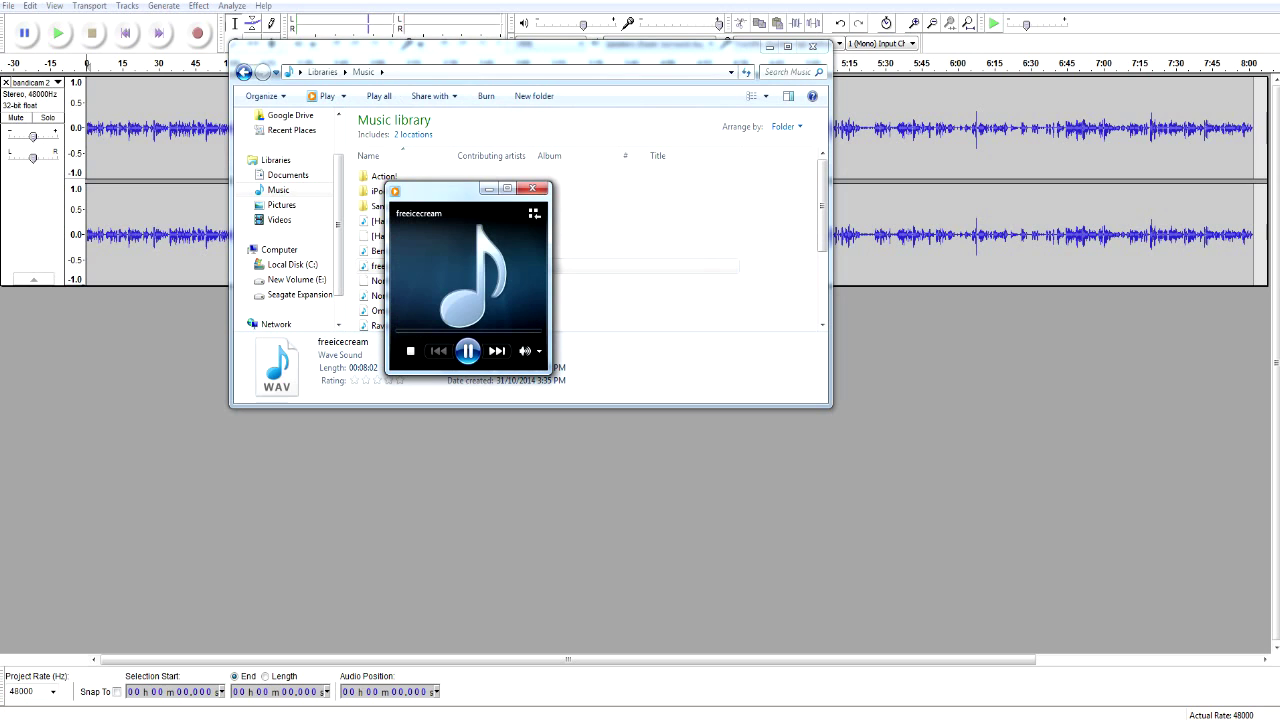
{"action": "left_click", "coordinate": [533, 188]}
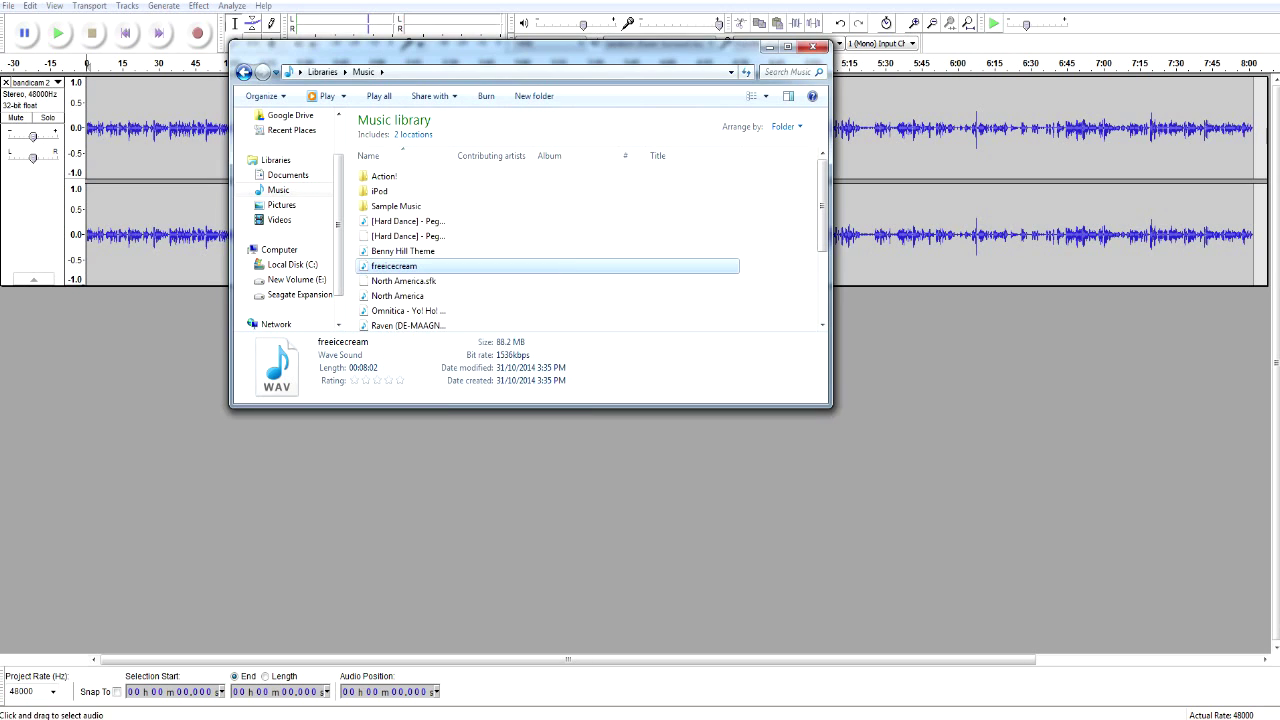
{"action": "left_click", "coordinate": [813, 47]}
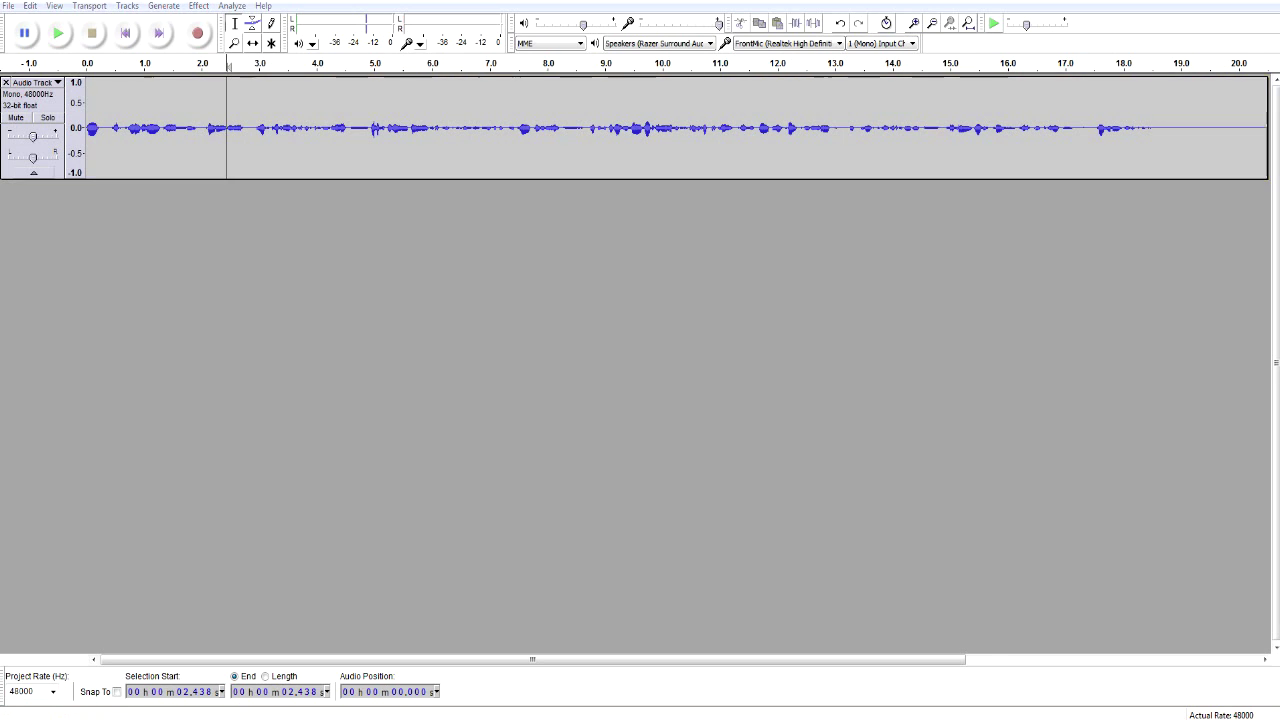
Open the Windows recording devices from the system tray and show the properties of the FrontMic device.
{"action": "right_click", "coordinate": [1164, 718]}
{"action": "left_click", "coordinate": [1164, 718]}
{"action": "left_click", "coordinate": [1164, 718]}
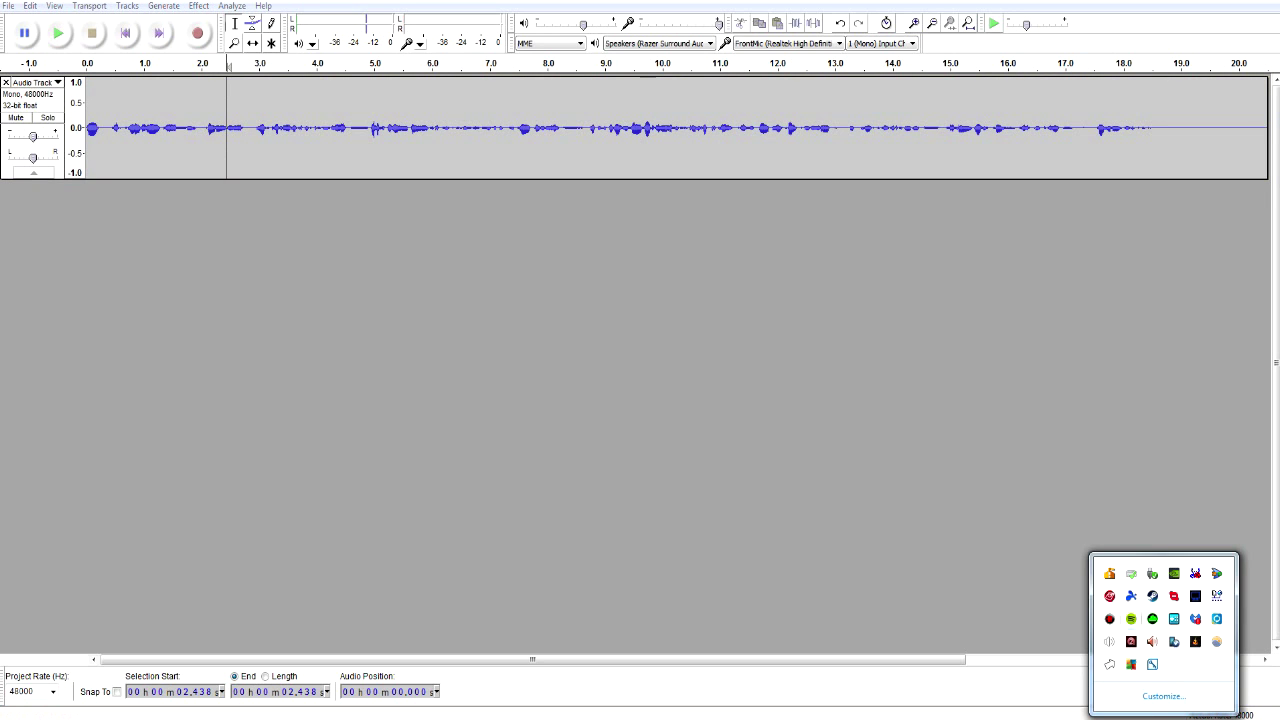
{"action": "right_click", "coordinate": [1109, 641]}
{"action": "left_click", "coordinate": [1150, 596]}
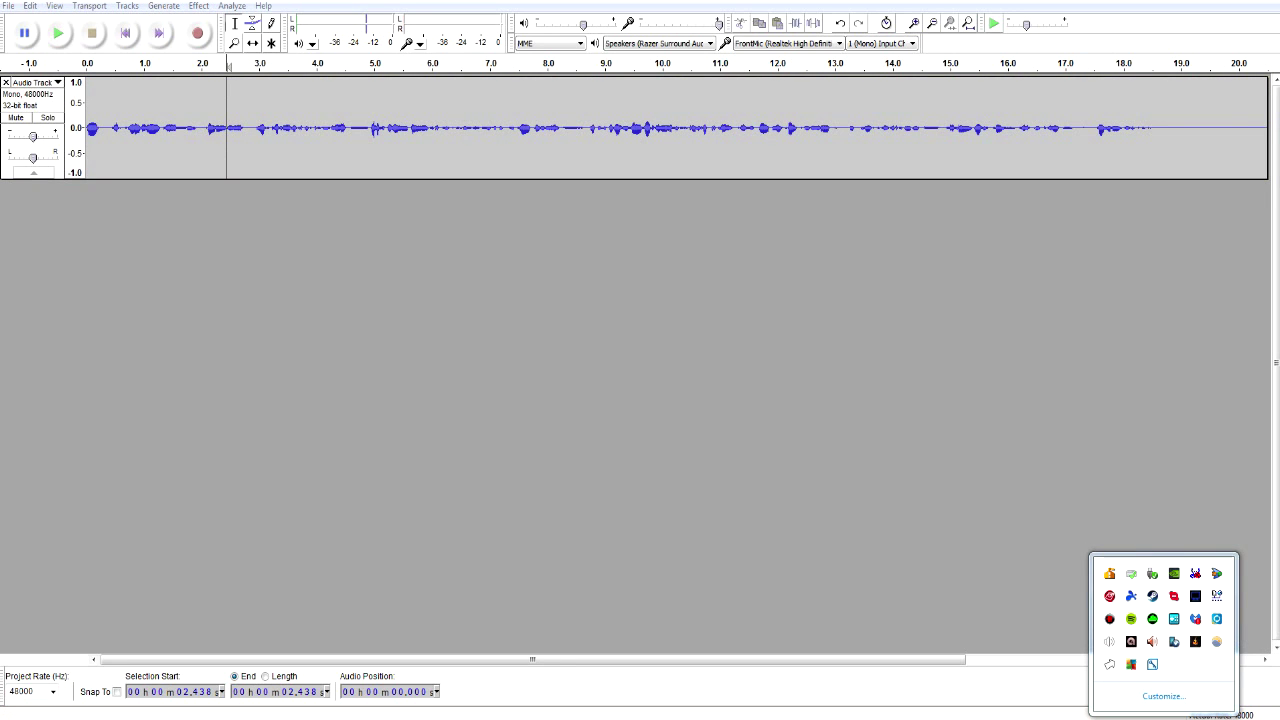
{"action": "right_click", "coordinate": [104, 97]}
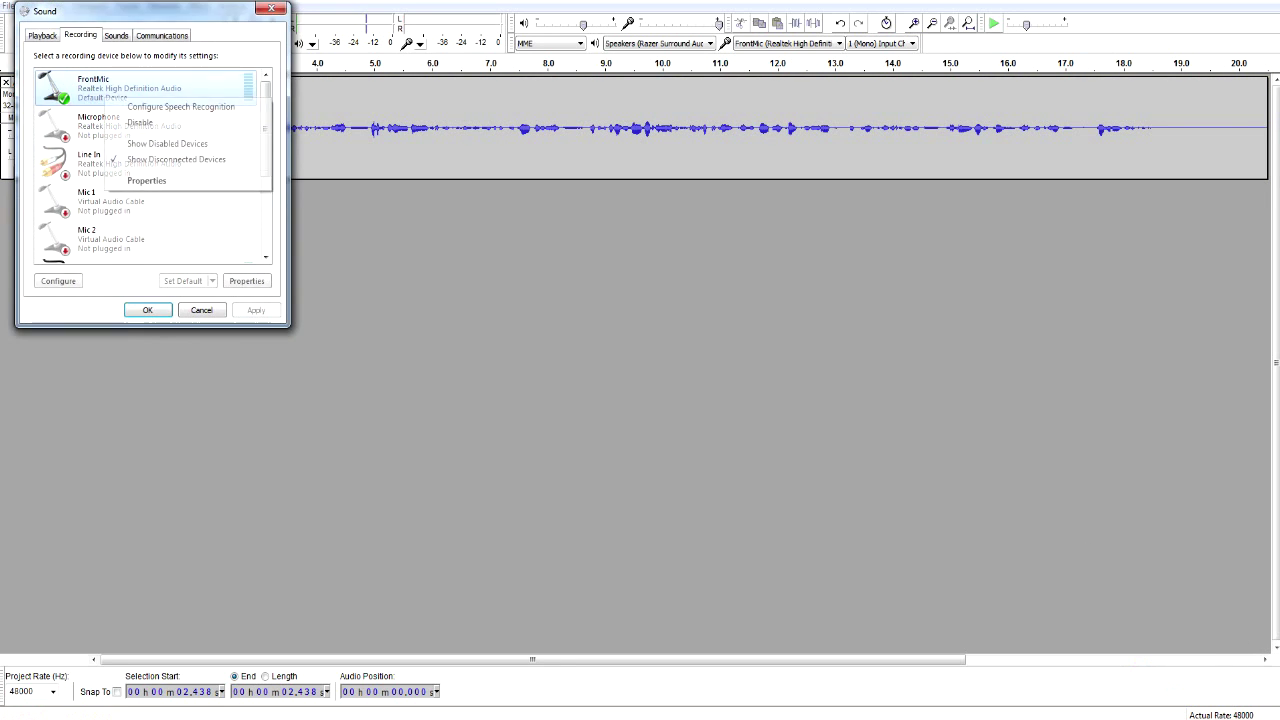
{"action": "left_click", "coordinate": [146, 180]}
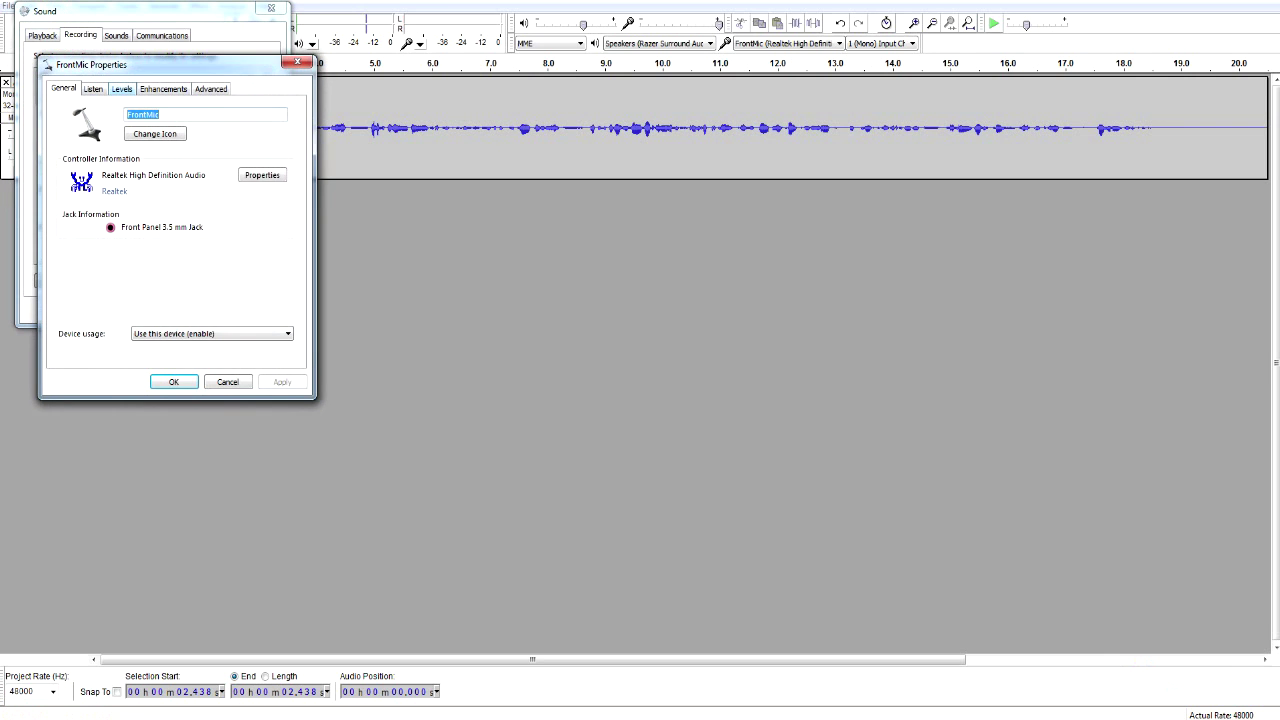
Review FrontMic's listening, level, enhancement and default format settings, and close the properties and Sound windows without changing anything.
{"action": "left_click_drag", "start_coordinate": [237, 90], "coordinate": [592, 152]}
{"action": "left_click", "coordinate": [549, 176]}
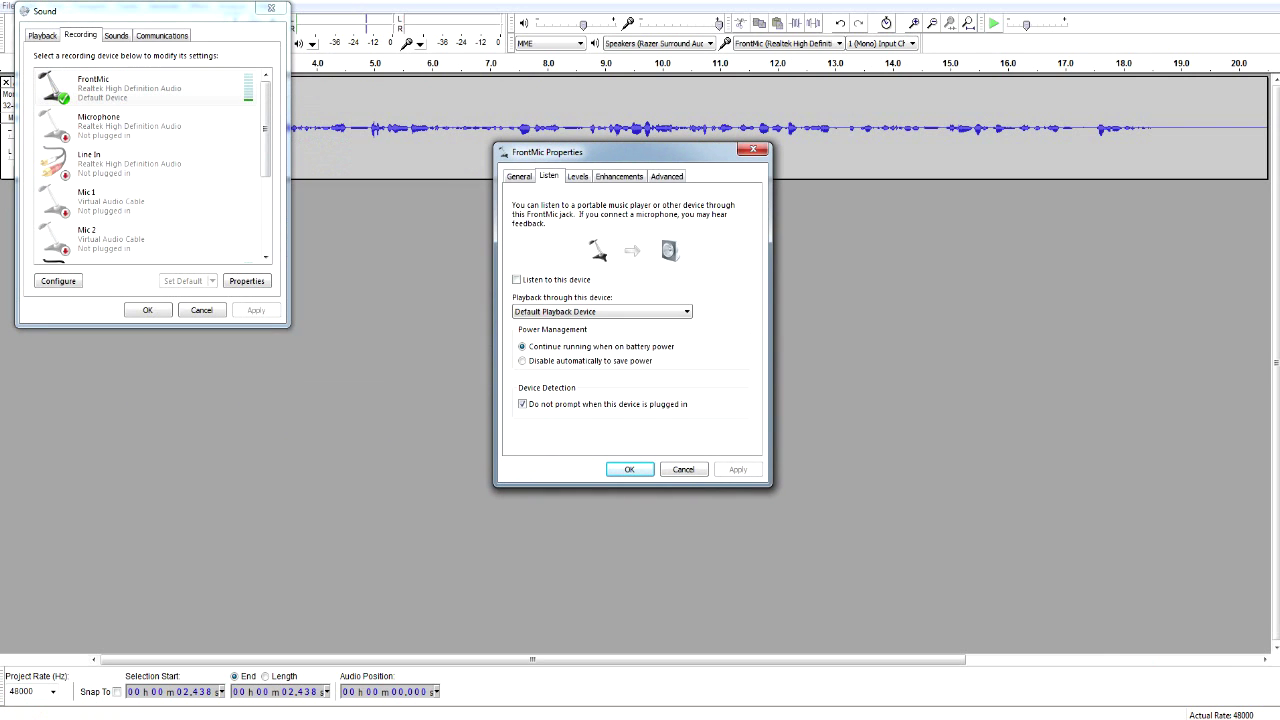
{"action": "left_click", "coordinate": [578, 176]}
{"action": "key", "text": "ctrl+Tab"}
{"action": "key", "text": "ctrl+Tab"}
{"action": "key", "text": "ctrl+shift+Tab"}
{"action": "key", "text": "ctrl+Tab"}
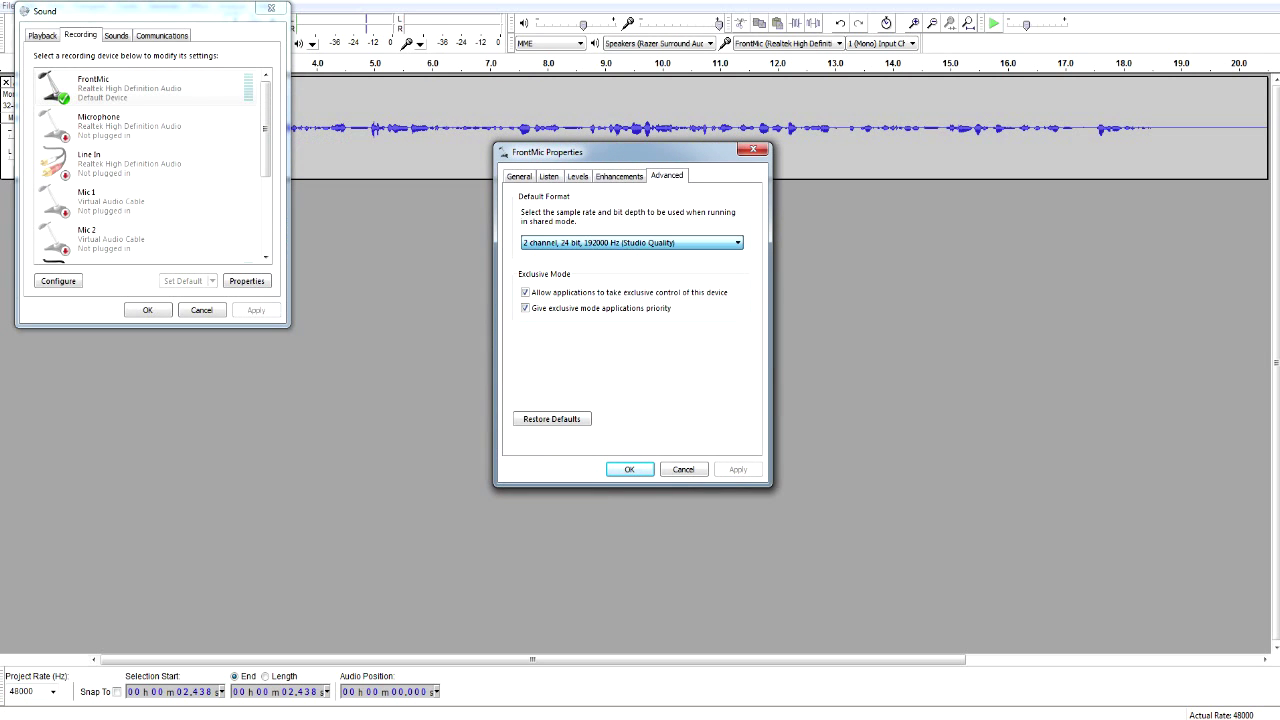
{"action": "left_click", "coordinate": [684, 469]}
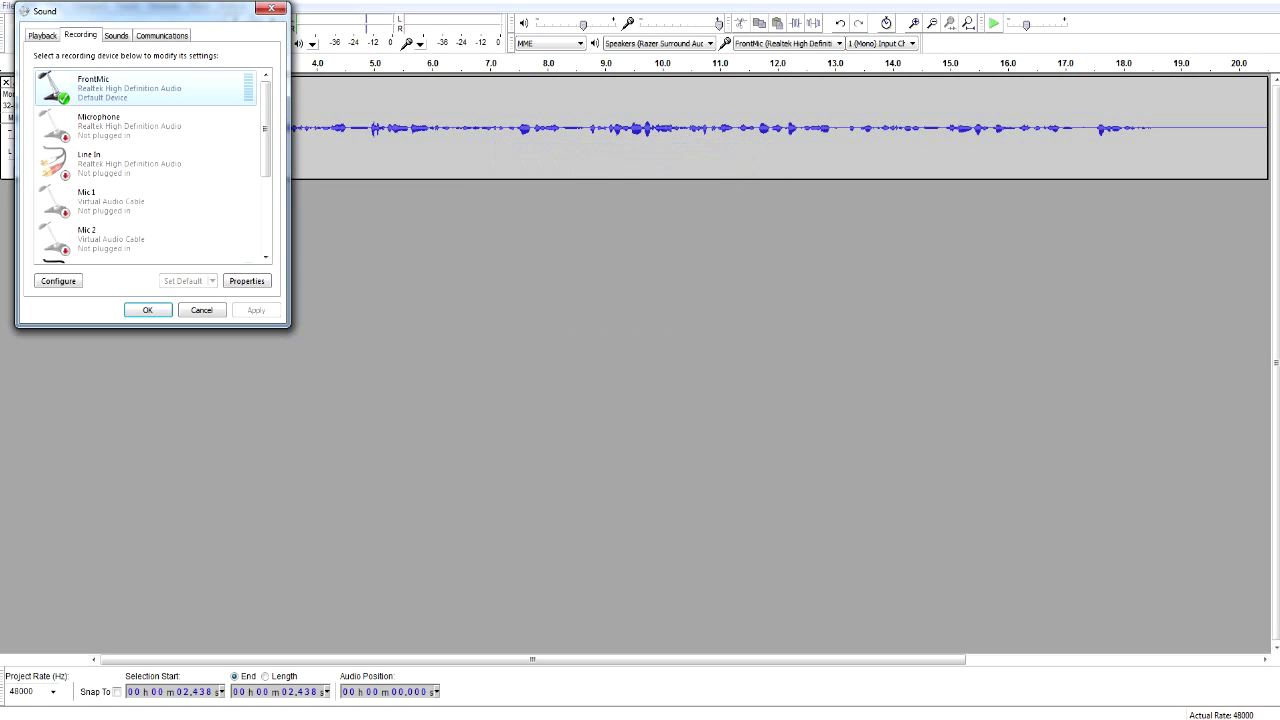
{"action": "left_click", "coordinate": [271, 8]}
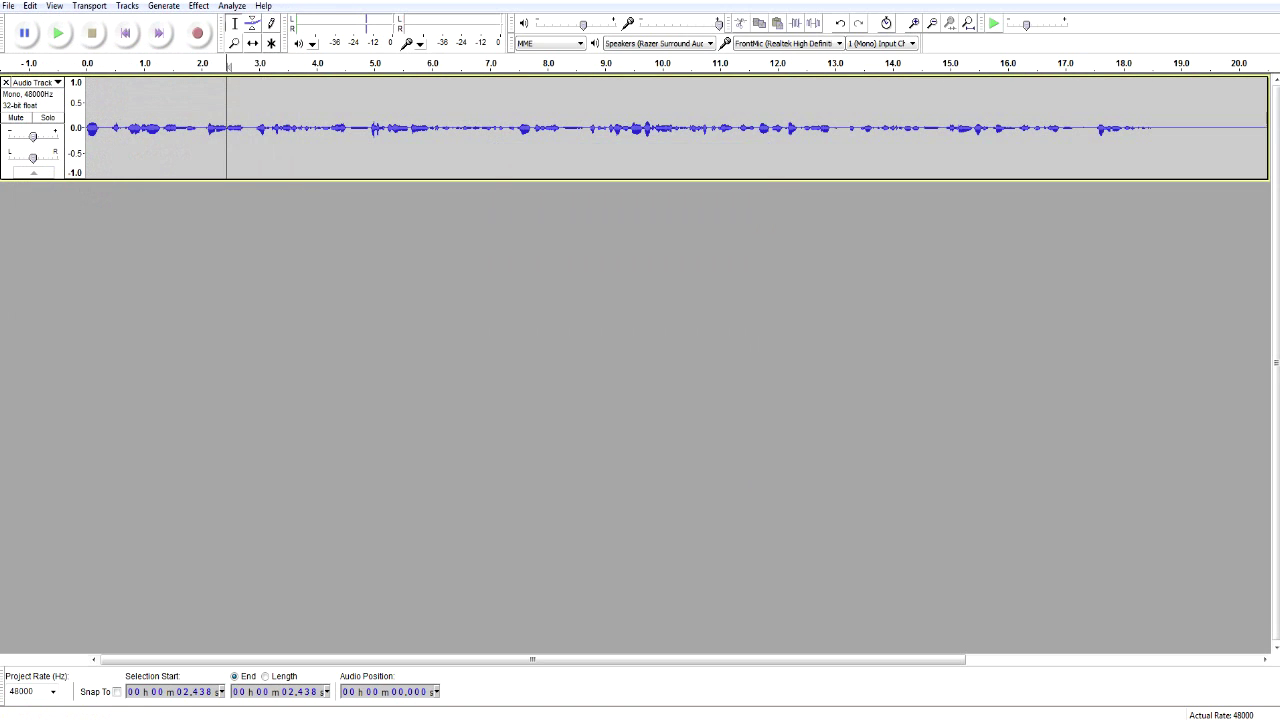